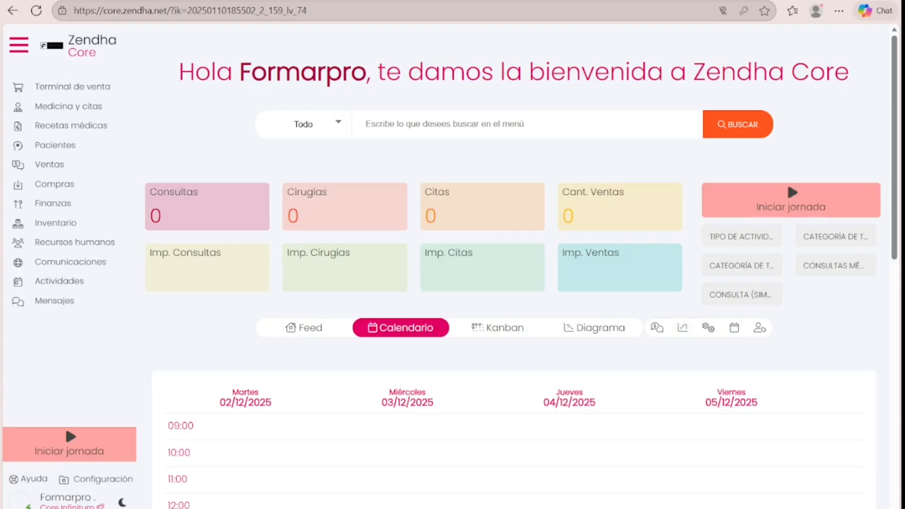
# Create a new activity type category record in the operational configurations and name it "Pruebas de laboratorio".
pyautogui.click(113, 481)
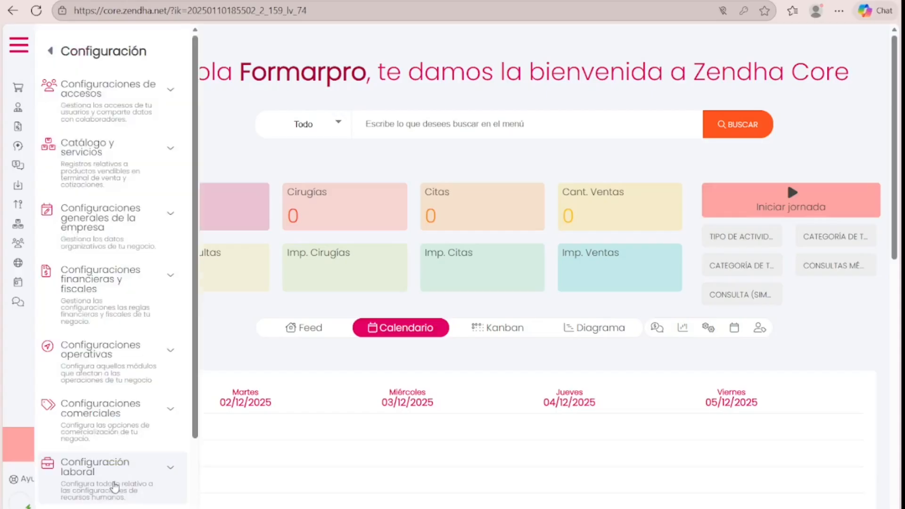
pyautogui.click(176, 360)
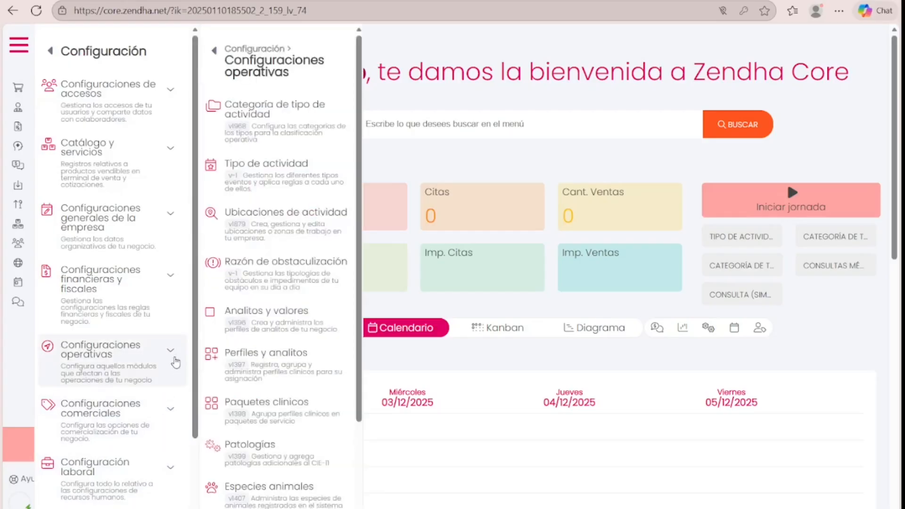
pyautogui.click(324, 117)
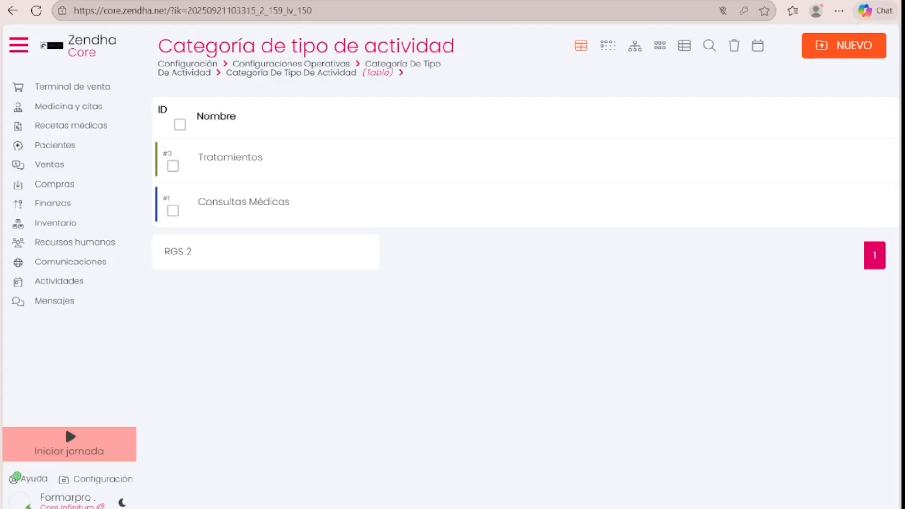
pyautogui.click(852, 55)
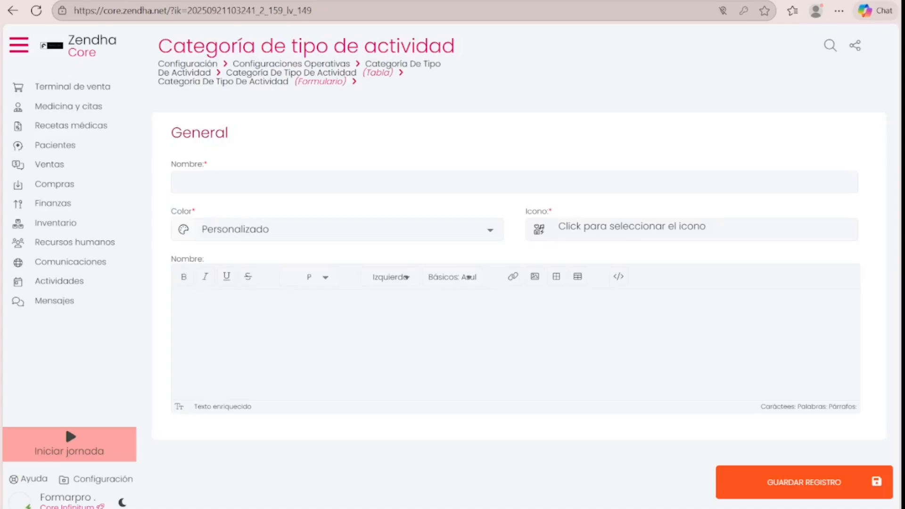
pyautogui.click(513, 182)
pyautogui.write('Pruebas de laboratorio')
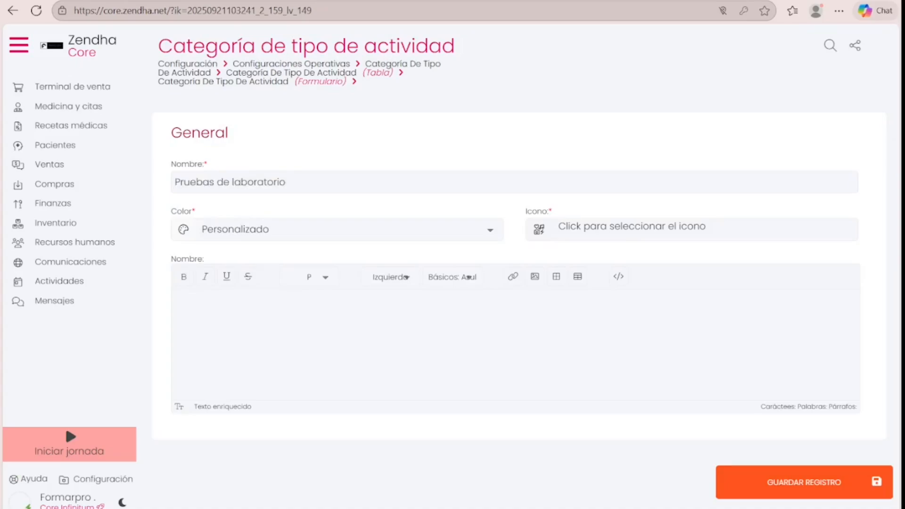
# Set the color of the Pruebas de laboratorio category to "Naranjas: Albaricoque".
pyautogui.click(490, 231)
pyautogui.press('Down')
pyautogui.press('Down')
pyautogui.press('Down')
pyautogui.press('Down')
pyautogui.press('Down')
pyautogui.press('Down')
pyautogui.press('Down')
pyautogui.press('Down')
pyautogui.press('Down')
pyautogui.press('Down')
pyautogui.press('Down')
pyautogui.press('Down')
pyautogui.press('Down')
pyautogui.press('Down')
pyautogui.press('Return')
# Choose the dropper-shaped icon for the Pruebas de laboratorio category.
pyautogui.click(621, 227)
pyautogui.moveTo(640, 133); pyautogui.dragTo(646, 283)
pyautogui.moveTo(646, 282); pyautogui.dragTo(645, 396)
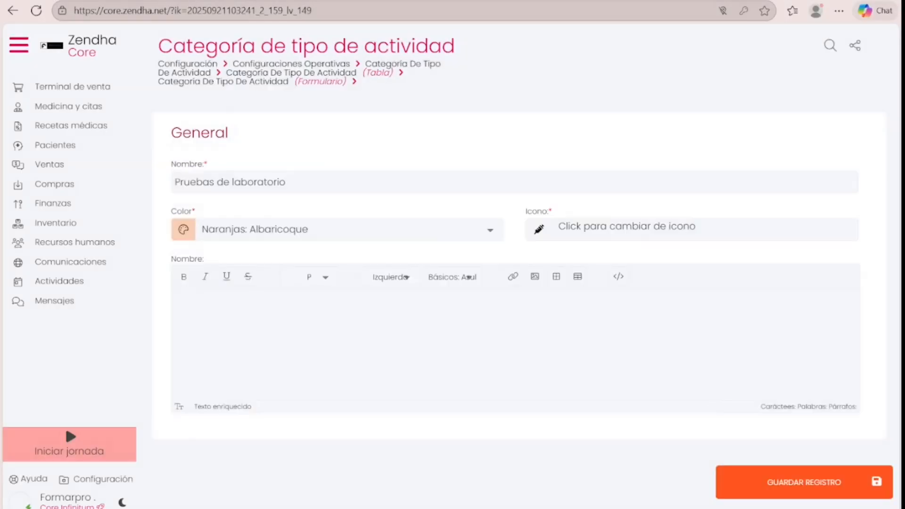
# Enter the description "Aquí se registran las pruebas de laboratorio requeridas, junto con sus parámetros, resultados y pasos posteriores" and save the category.
pyautogui.click(179, 301)
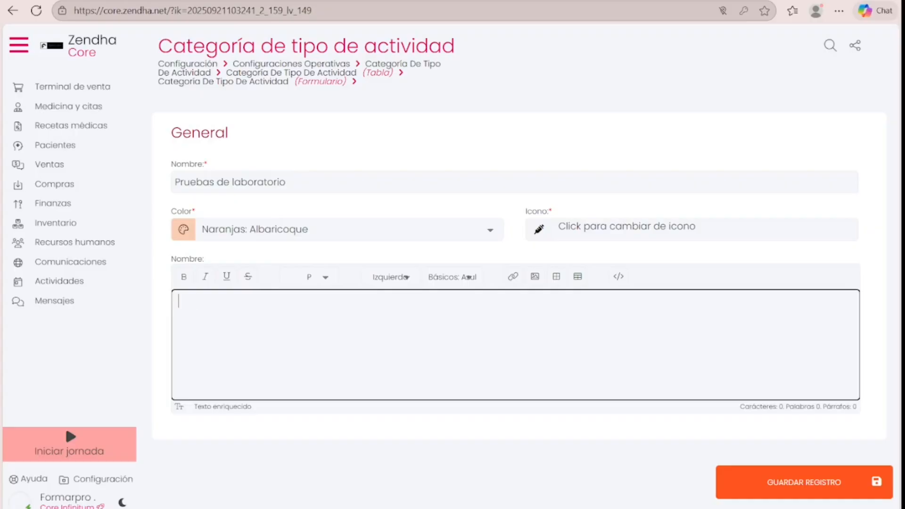
pyautogui.write('Aquí se registran las pruebas de laboratorio requeridas, junto con sus parámetros, resultados y pasos posteriores')
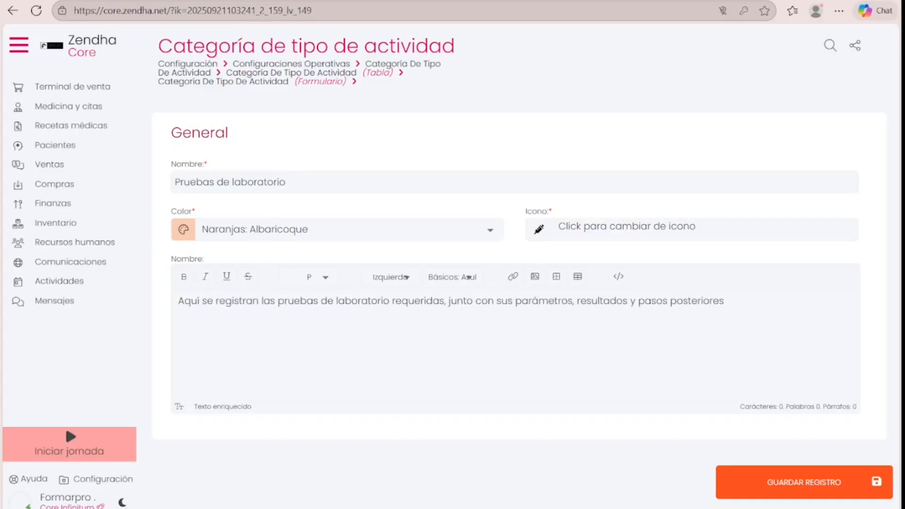
pyautogui.click(804, 481)
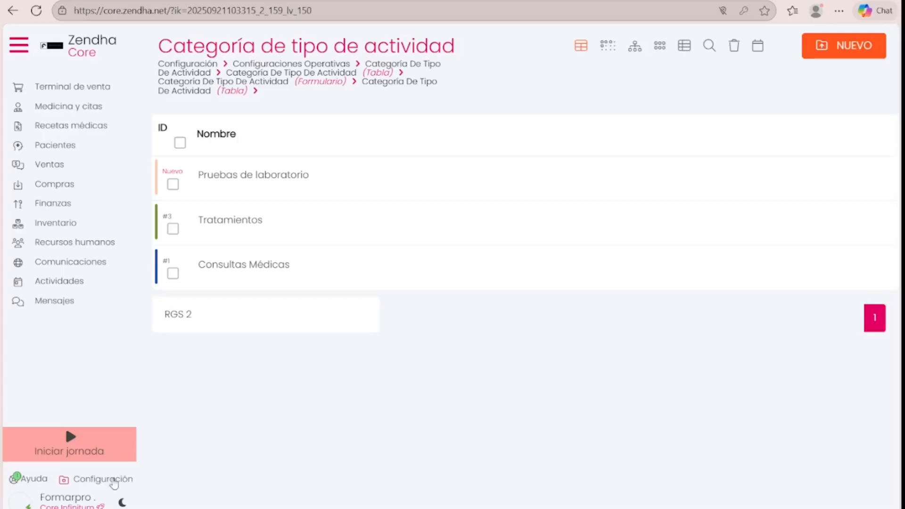
# Open the activity types (Tipo de actividad) in the operational configurations and start a new record.
pyautogui.click(109, 479)
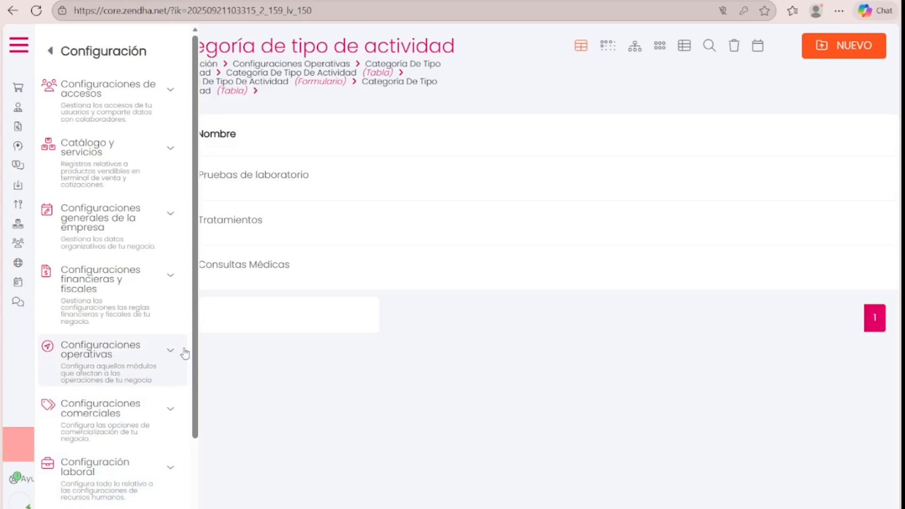
pyautogui.click(162, 356)
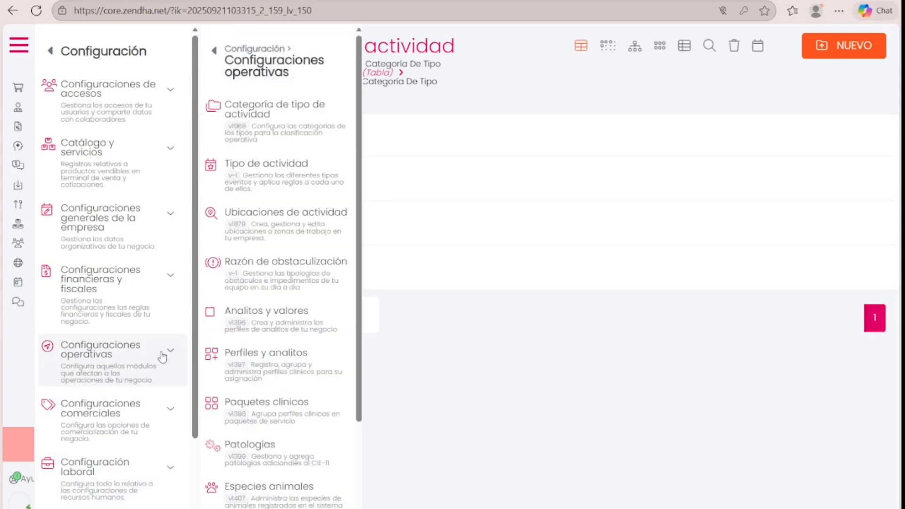
pyautogui.click(330, 188)
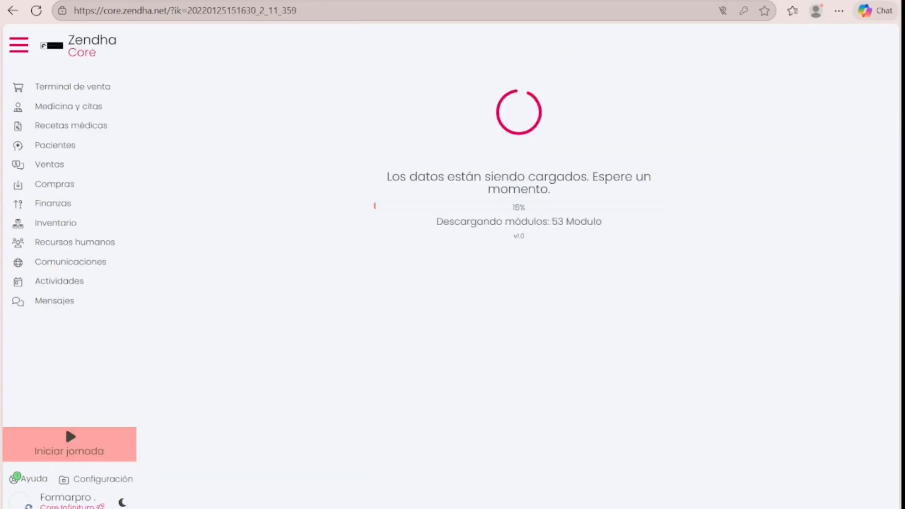
pyautogui.click(843, 45)
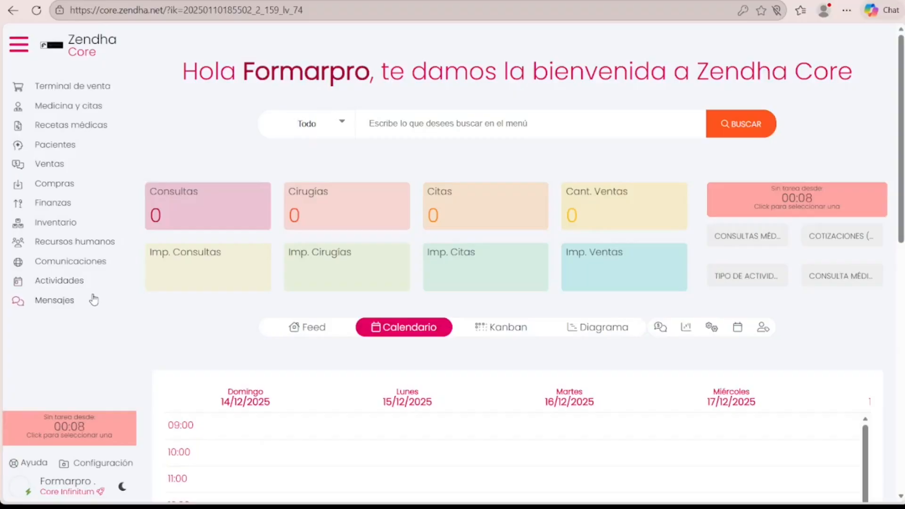
# Open the Cirugía channel in the messages and examine its option for assigning an activity.
pyautogui.click(91, 299)
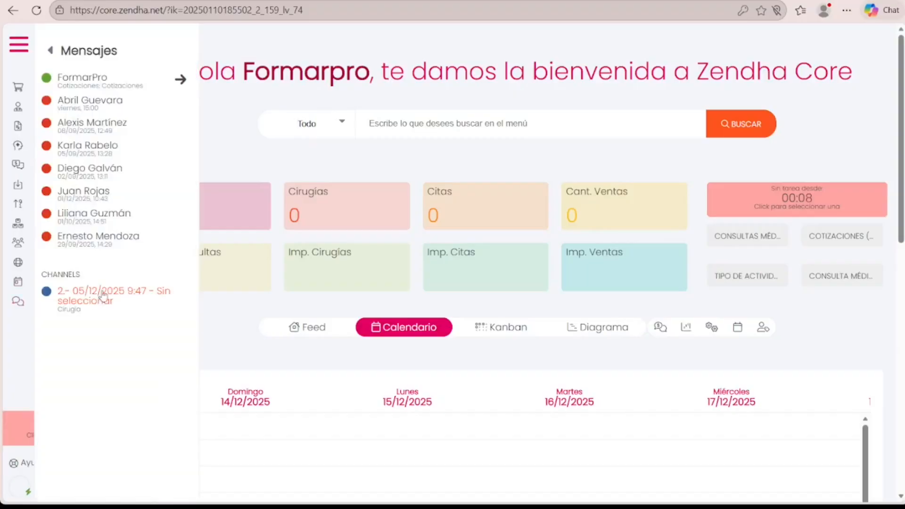
pyautogui.click(137, 299)
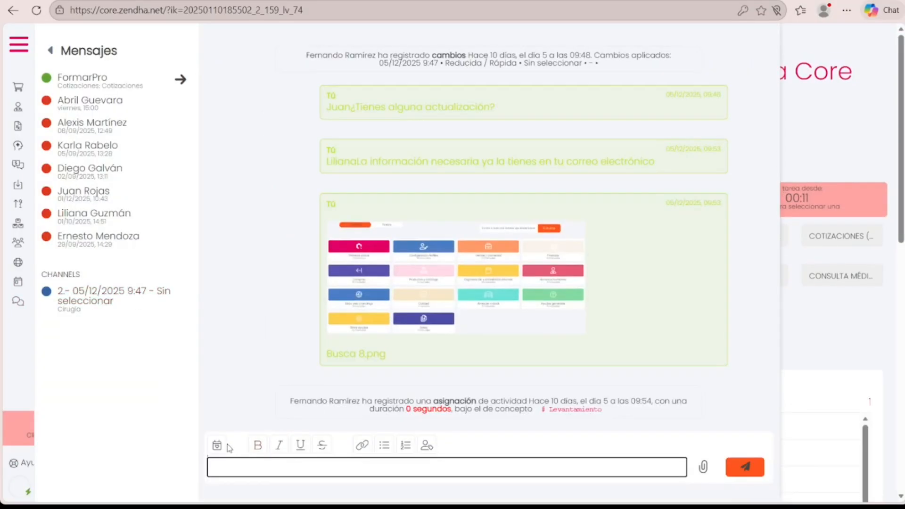
pyautogui.click(218, 445)
pyautogui.click(575, 133)
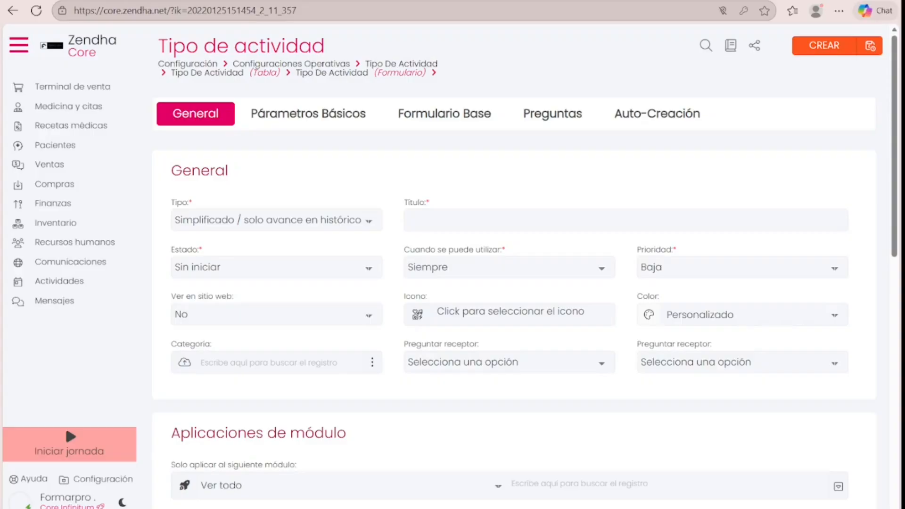
# Set the new activity type's Tipo to Completo and its title to "Levantamiento".
pyautogui.click(277, 220)
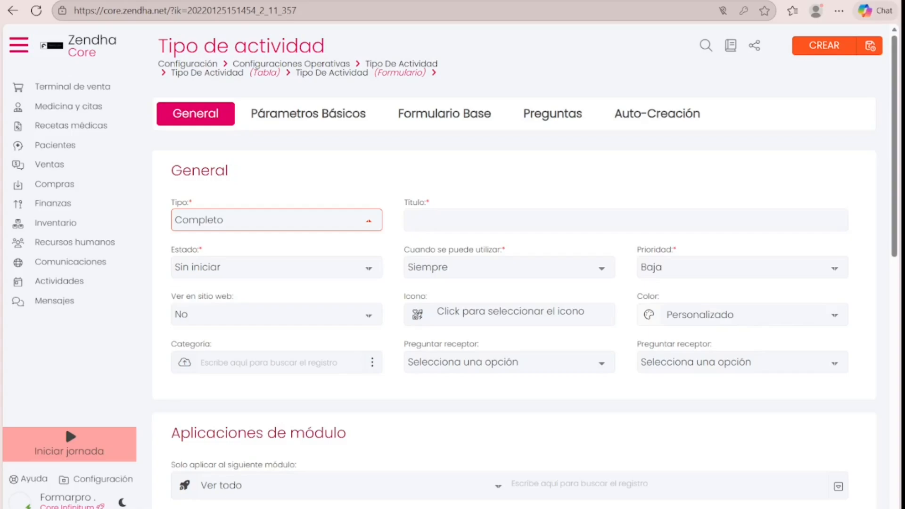
pyautogui.click(626, 220)
pyautogui.write('Levantamiento')
pyautogui.press('Tab')
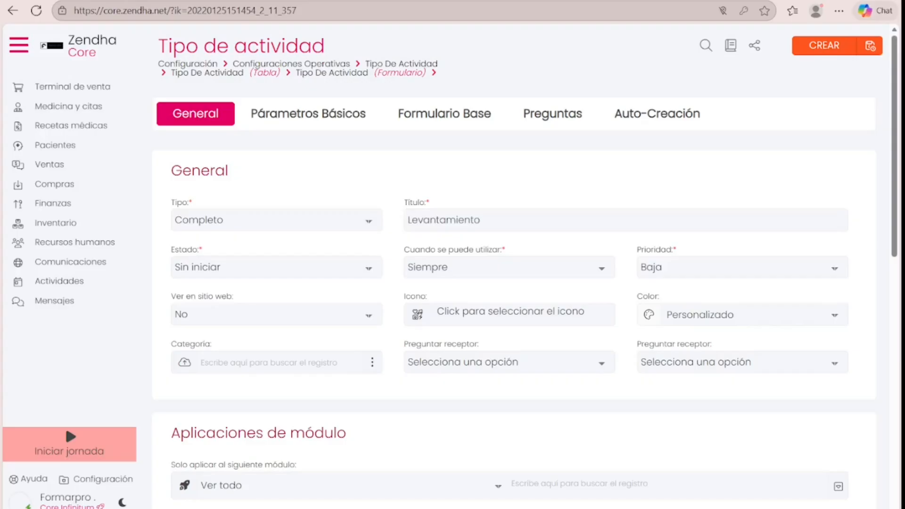
# Set the Estado of the Levantamiento activity type to "En producción".
pyautogui.press('Down')
pyautogui.press('Down')
pyautogui.press('Down')
pyautogui.press('Down')
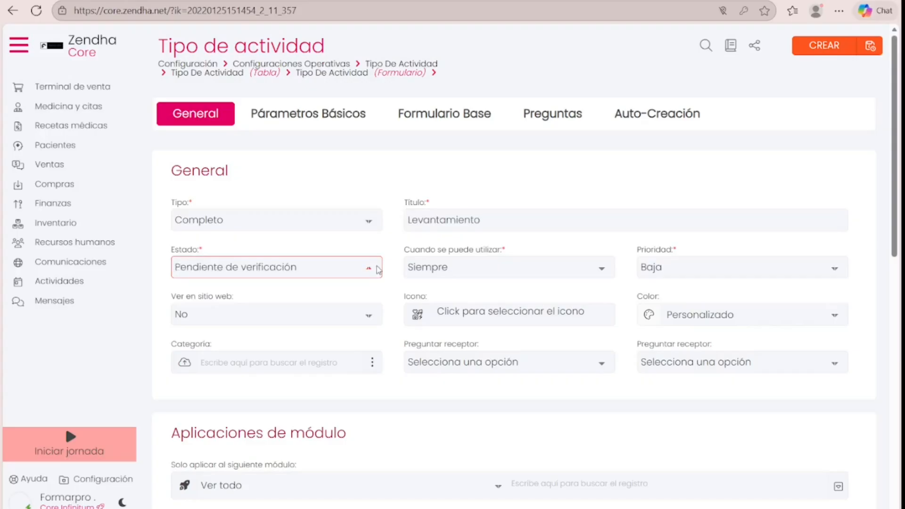
pyautogui.press('Down')
pyautogui.press('Up')
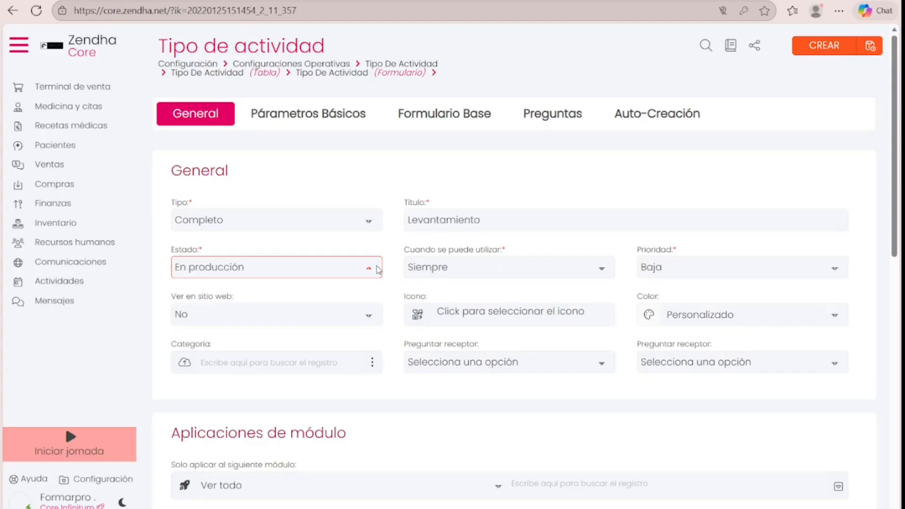
# Make the Levantamiento activity type usable when closing a record ("Al cerrar registro").
pyautogui.click(609, 271)
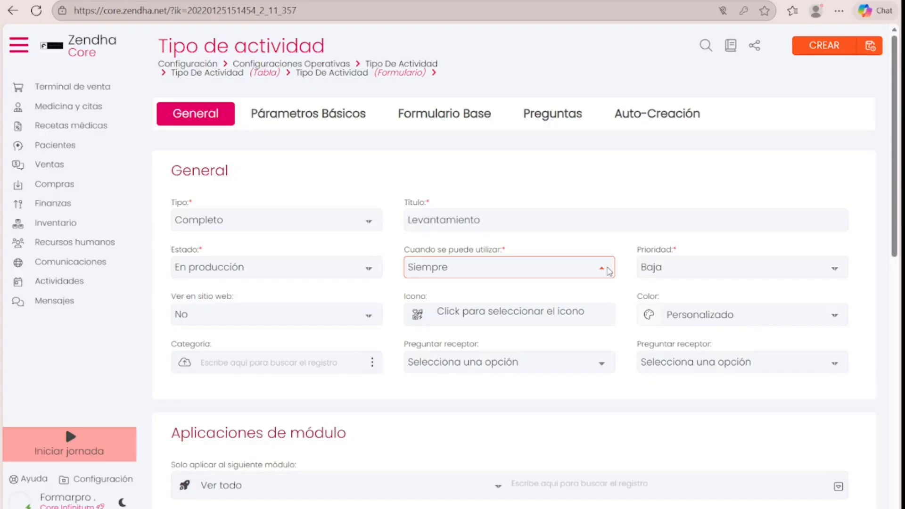
pyautogui.press('Down')
pyautogui.press('Down')
pyautogui.press('Down')
pyautogui.press('Down')
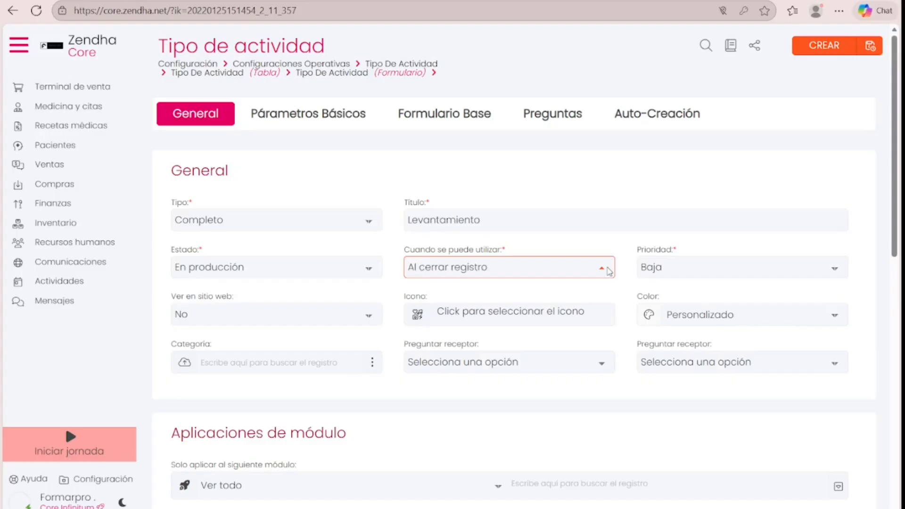
# Set the priority of the Levantamiento activity type to Alta.
pyautogui.click(846, 272)
pyautogui.press('Up')
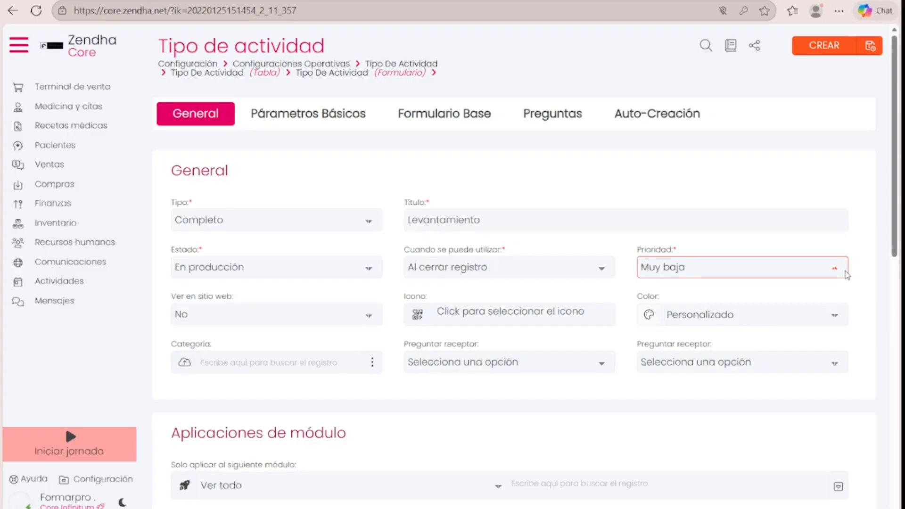
pyautogui.press('Down')
pyautogui.press('Down')
pyautogui.press('Down')
pyautogui.press('Down')
pyautogui.press('Up')
pyautogui.click(377, 319)
pyautogui.press('Down')
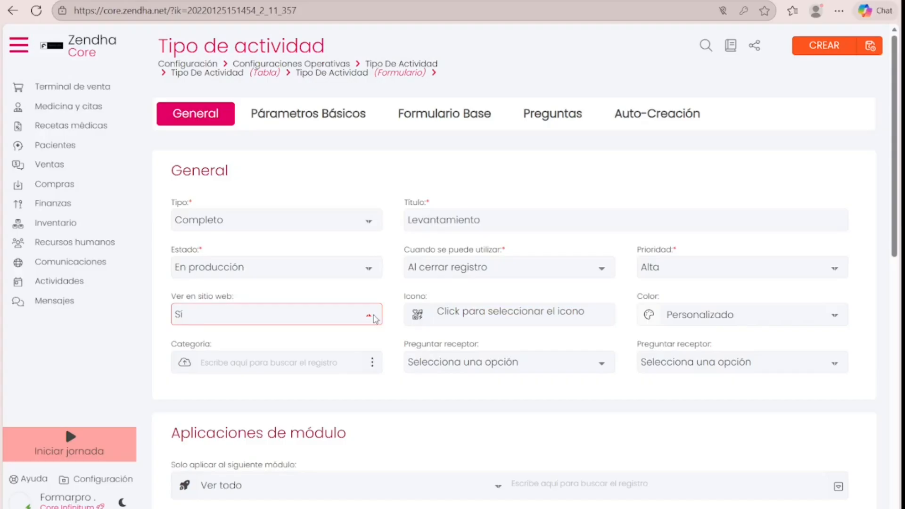
pyautogui.press('Up')
# Choose a person icon for the Levantamiento activity type and set its color to "Azules: Acero".
pyautogui.click(549, 309)
pyautogui.moveTo(639, 130); pyautogui.dragTo(640, 143)
pyautogui.click(604, 442)
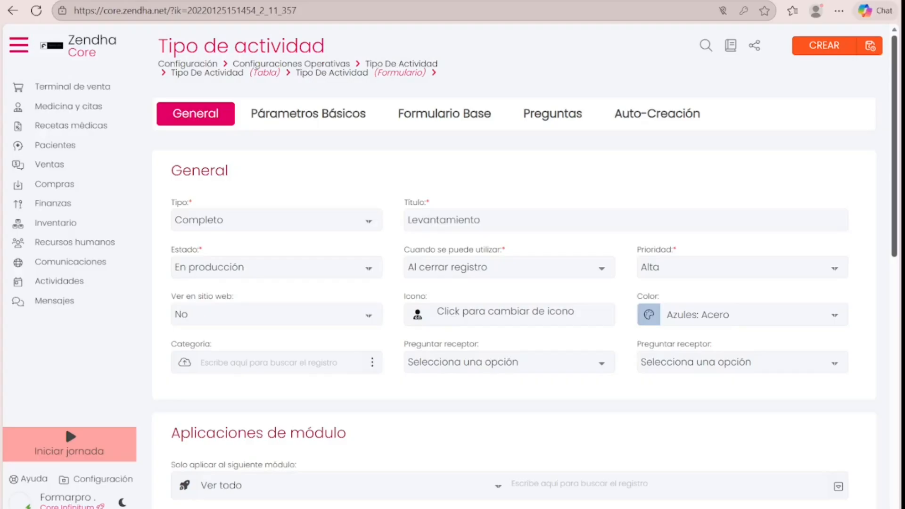
# Assign the Consultas Médicas category to the Levantamiento activity type.
pyautogui.click(372, 363)
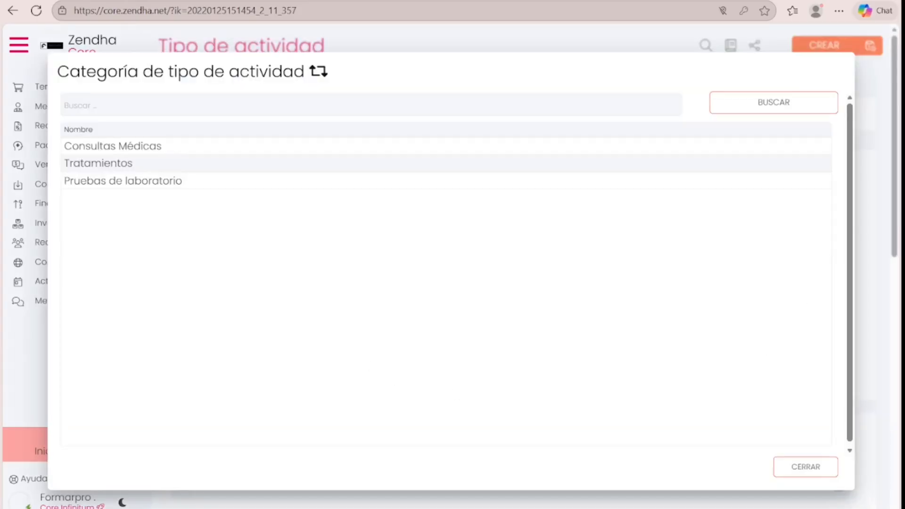
pyautogui.click(814, 150)
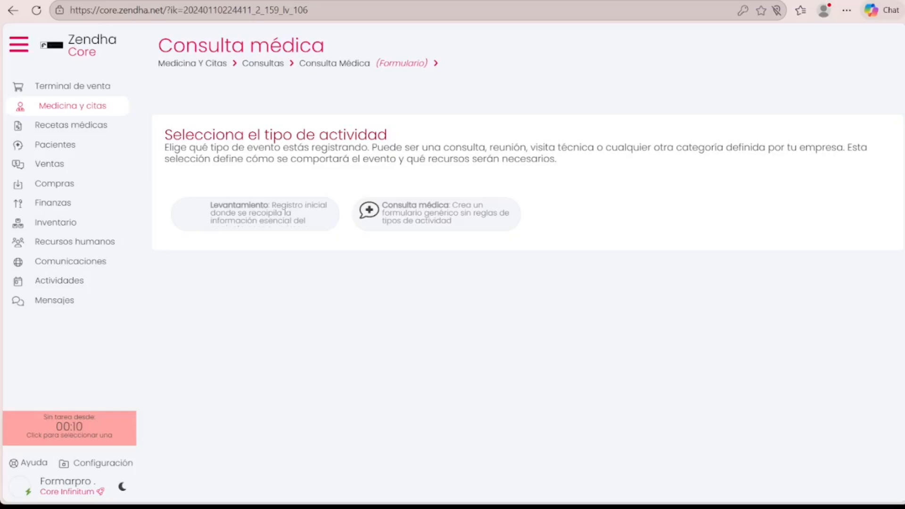
# Select the Levantamiento type in a medical consultation, search for a patient by name, and view the patient's record.
pyautogui.click(301, 209)
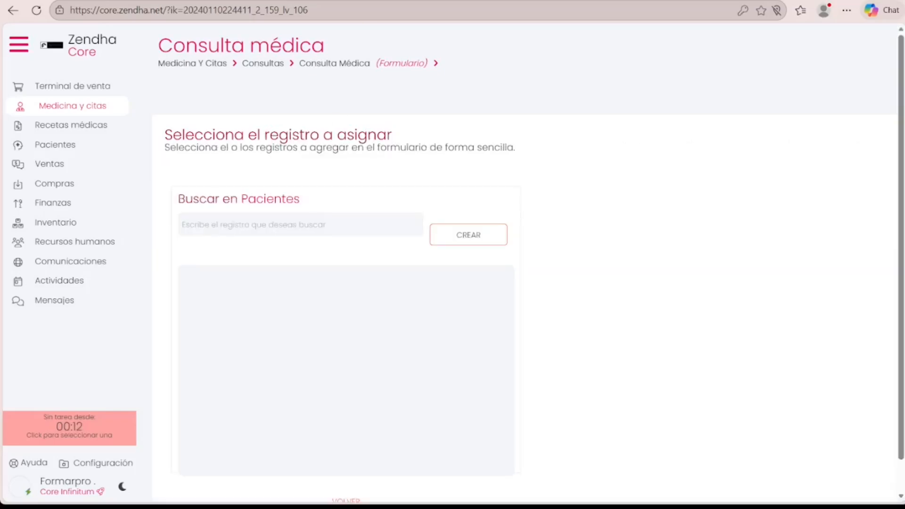
pyautogui.click(392, 222)
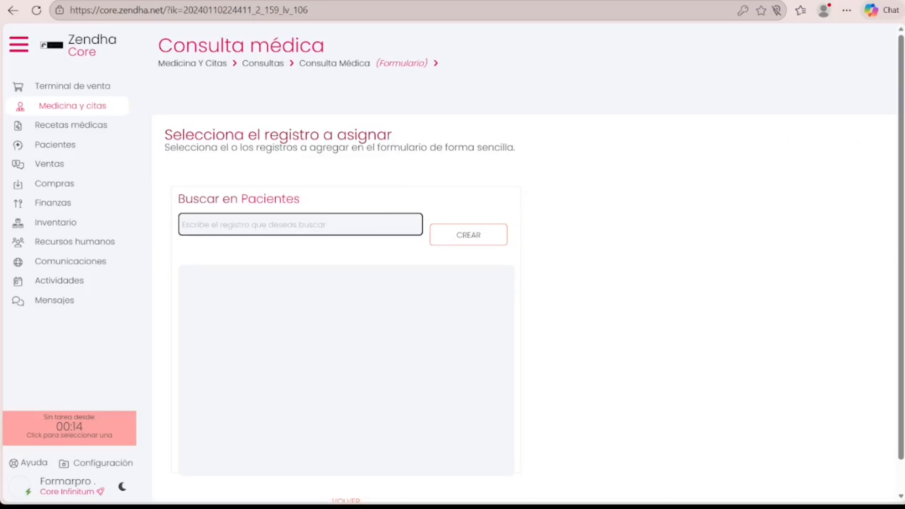
pyautogui.write('Carlos')
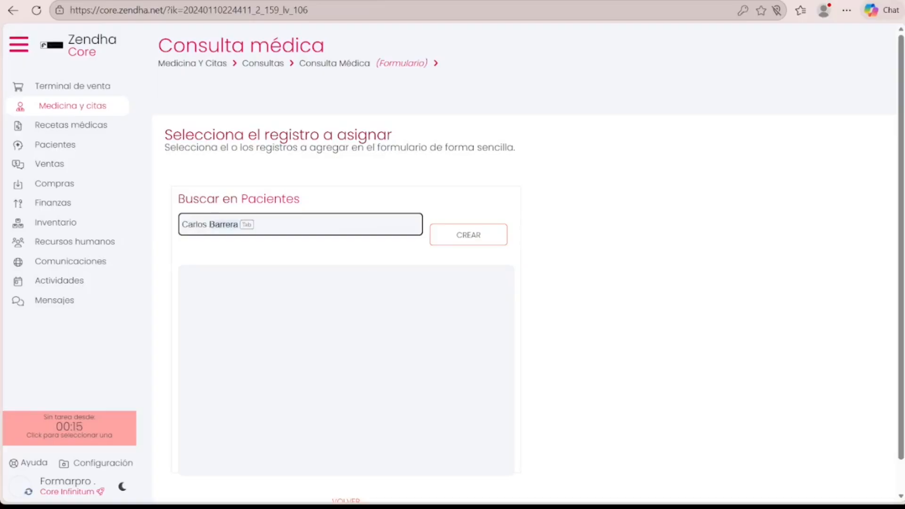
pyautogui.press('Tab')
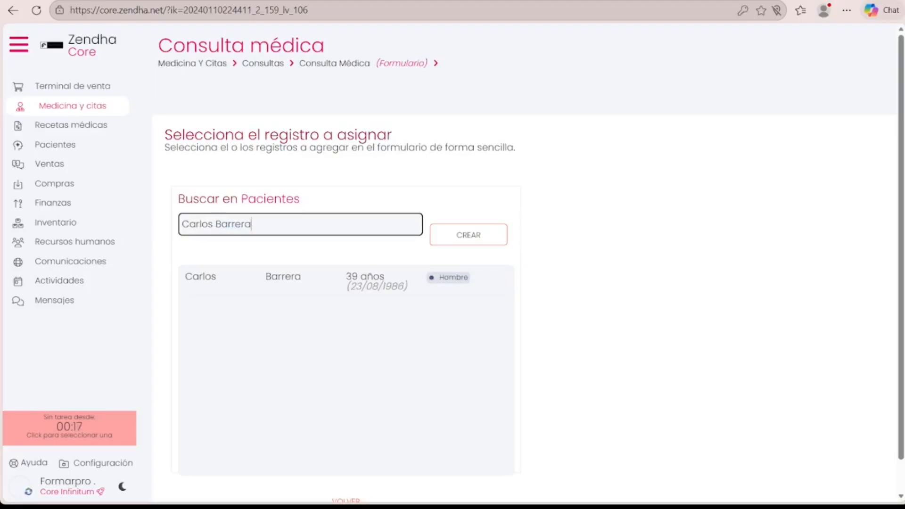
pyautogui.click(485, 295)
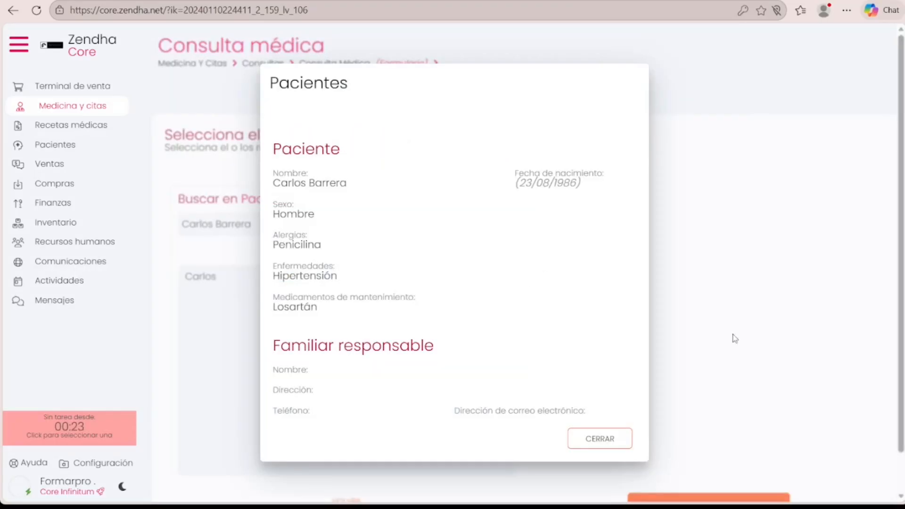
pyautogui.click(599, 438)
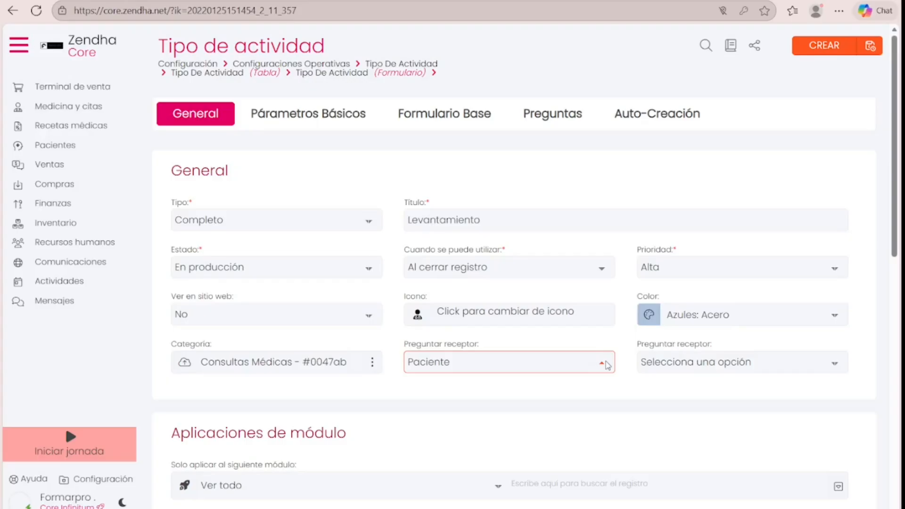
# Set the first "Preguntar receptor" field to Cliente and the second one to Proyecto.
pyautogui.press('Down')
pyautogui.press('Down')
pyautogui.press('Down')
pyautogui.press('Down')
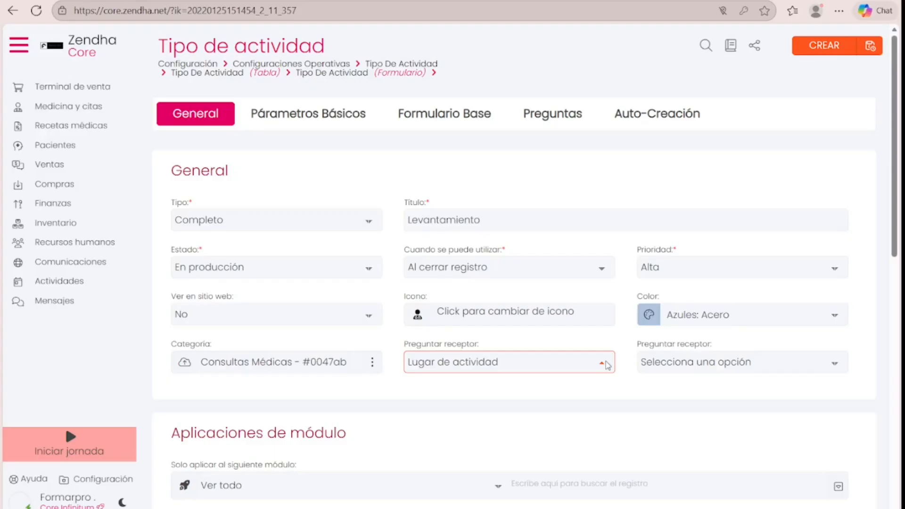
pyautogui.press('Down')
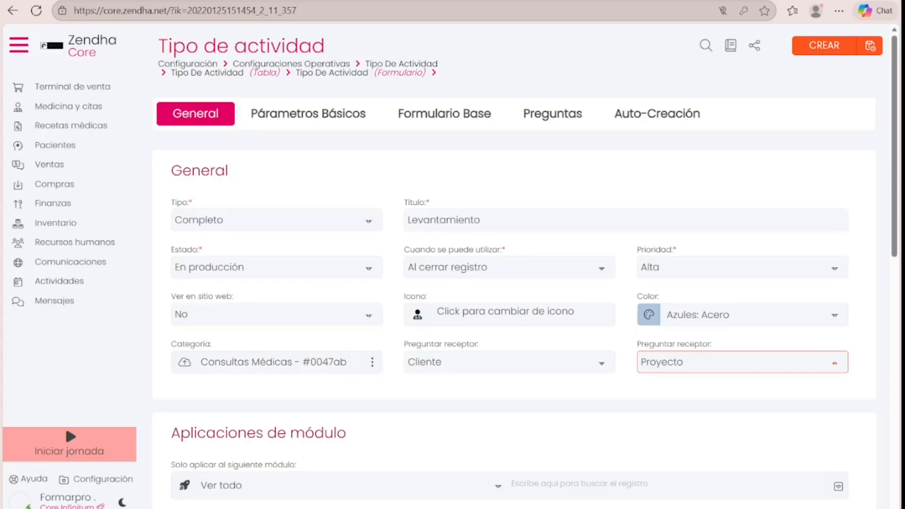
# Set the second "Preguntar receptor" field to Lugar de actividad and restrict the activity type to the Consulta médica module.
pyautogui.press('Down')
pyautogui.press('Down')
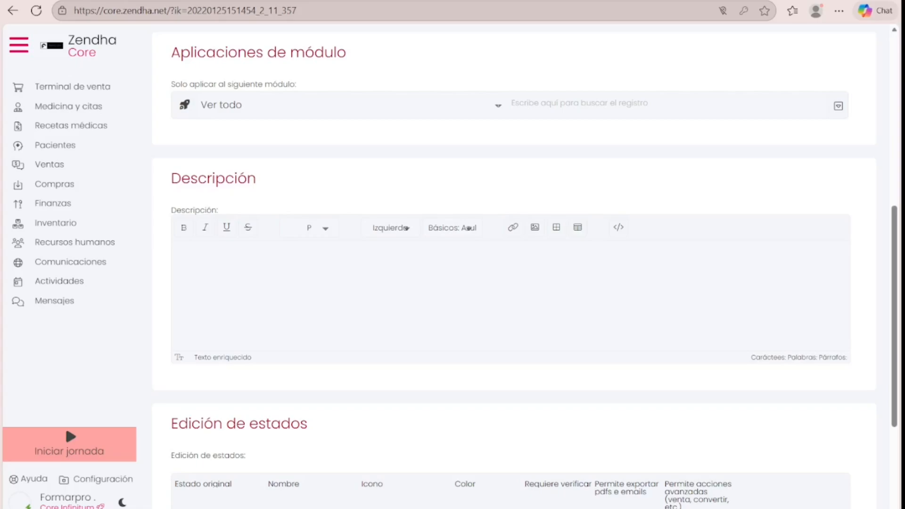
pyautogui.click(838, 105)
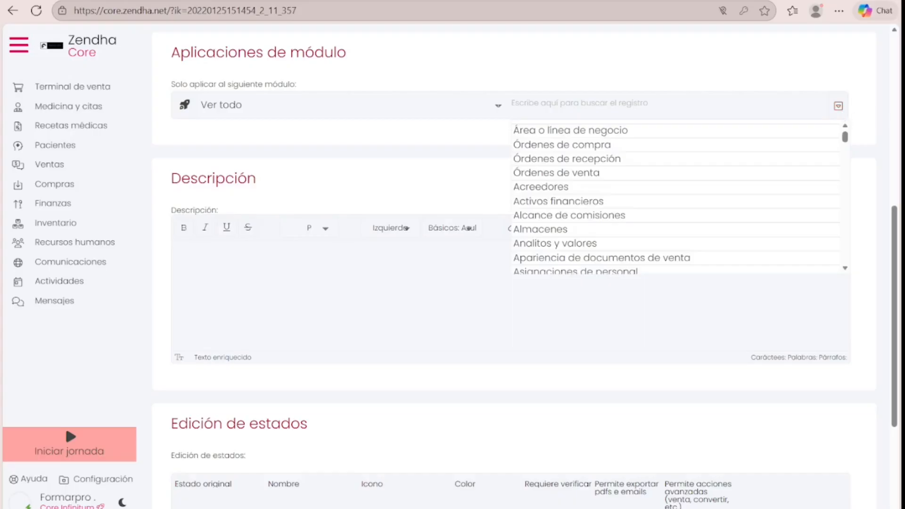
pyautogui.write('Consulta médica')
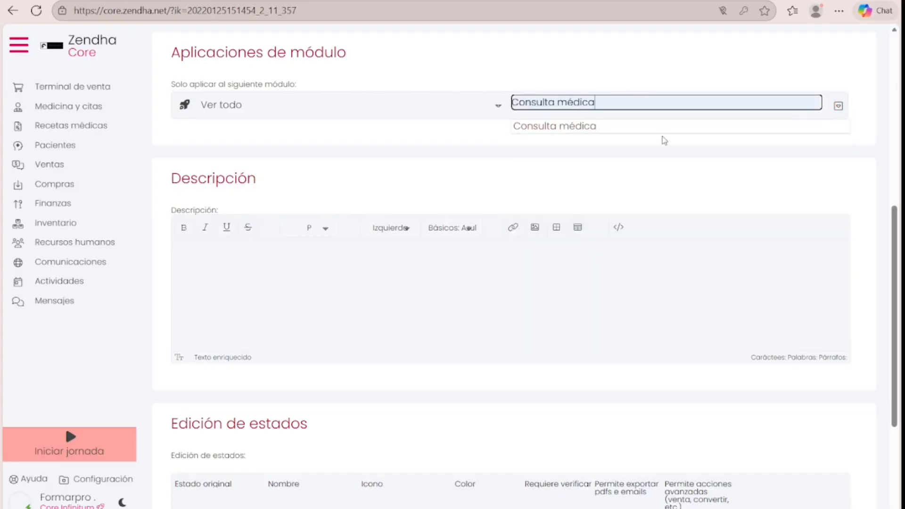
pyautogui.click(651, 130)
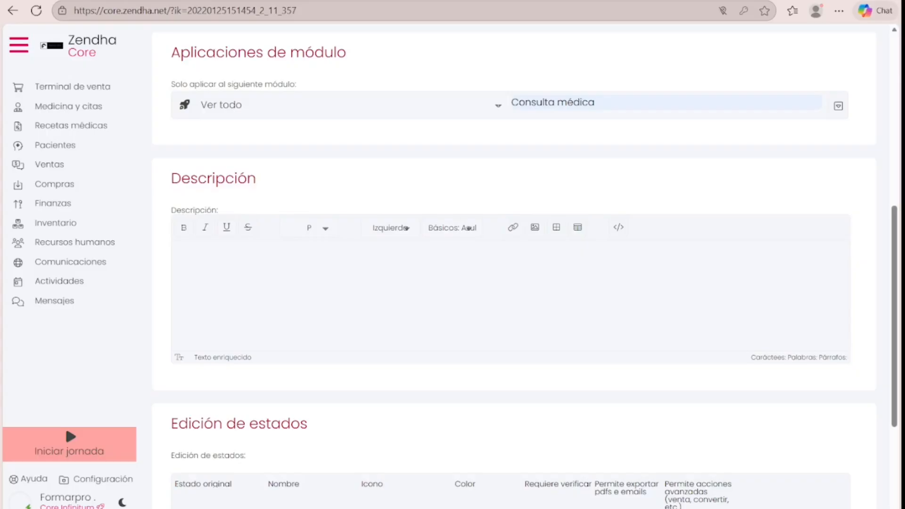
# Create the Levantamiento activity type and close its record details.
pyautogui.scroll(8, 865, 47)
pyautogui.click(867, 45)
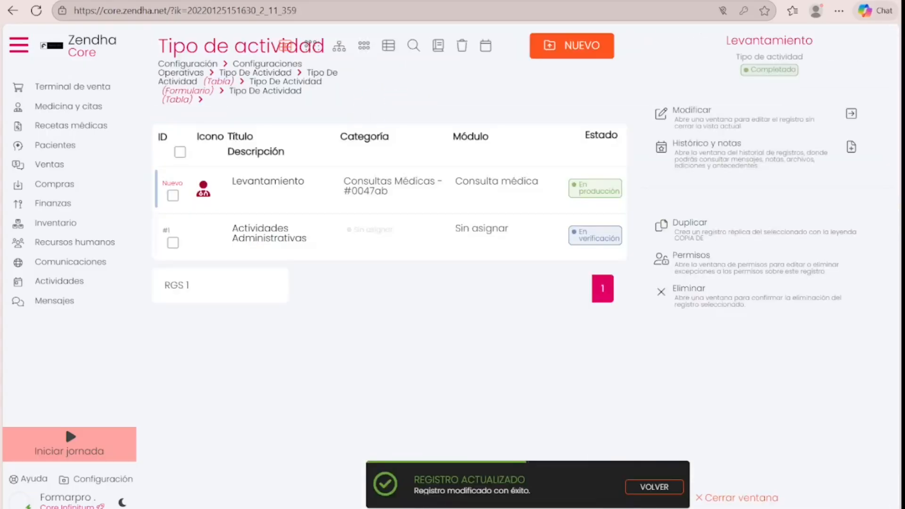
pyautogui.click(778, 498)
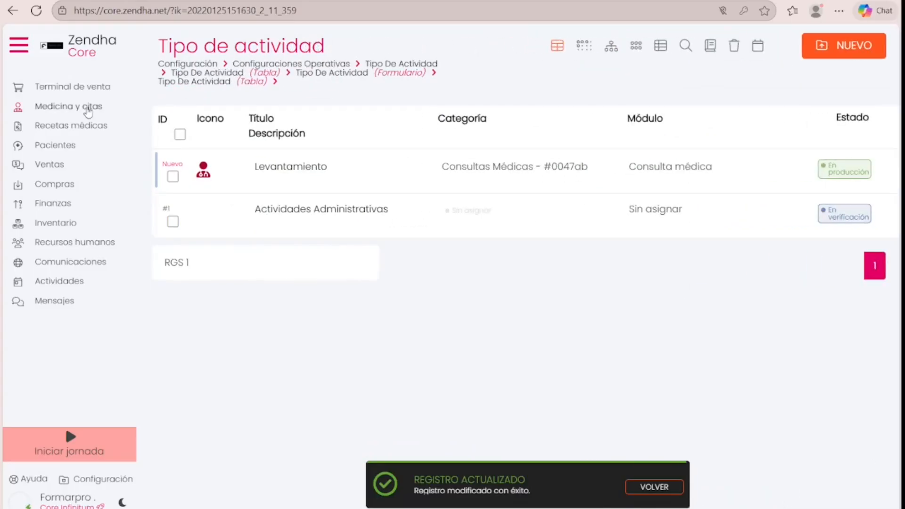
# Start a new medical consultation and choose Levantamiento as its activity type.
pyautogui.click(87, 108)
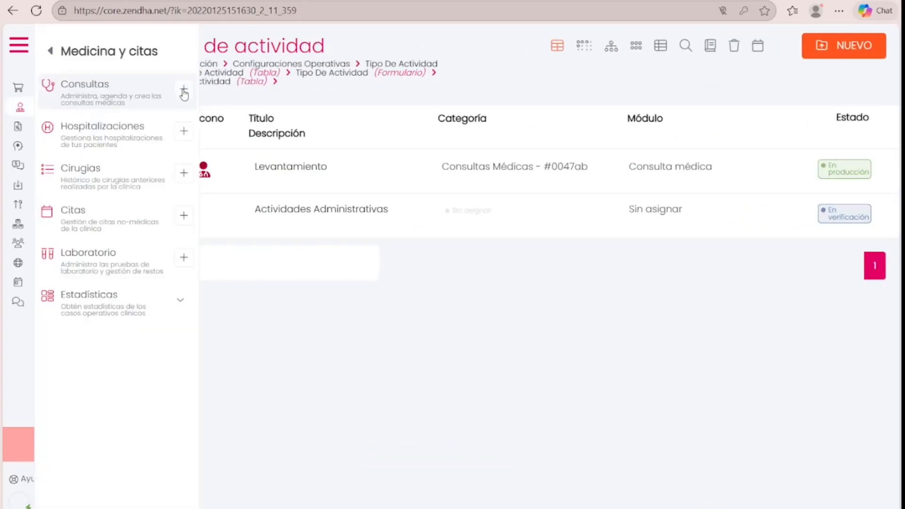
pyautogui.click(184, 91)
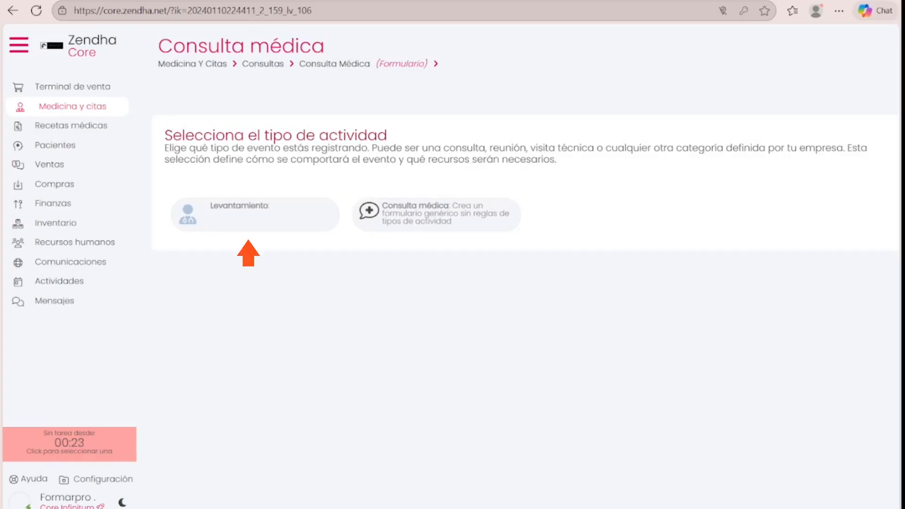
pyautogui.click(277, 225)
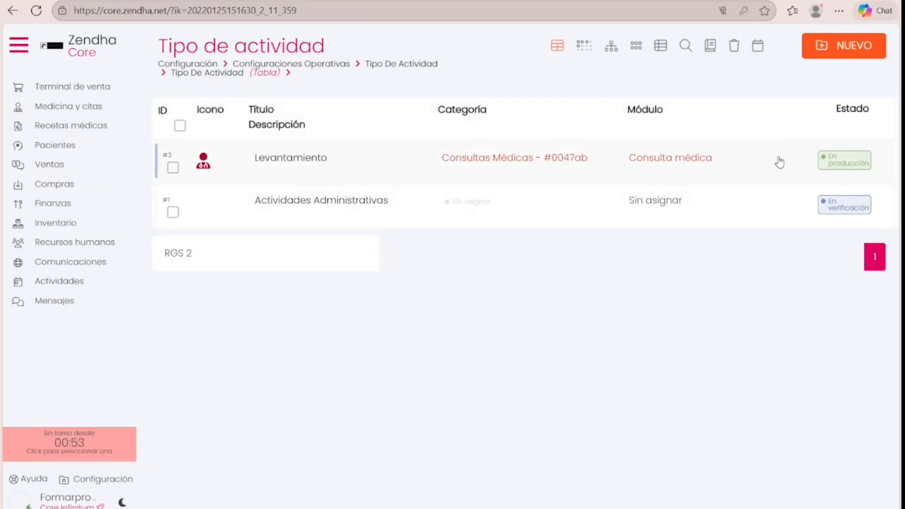
# Edit the Levantamiento type and enter the description "Registro inicial donde se recopila la información esencial del paciente para su primera valoración".
pyautogui.click(779, 160)
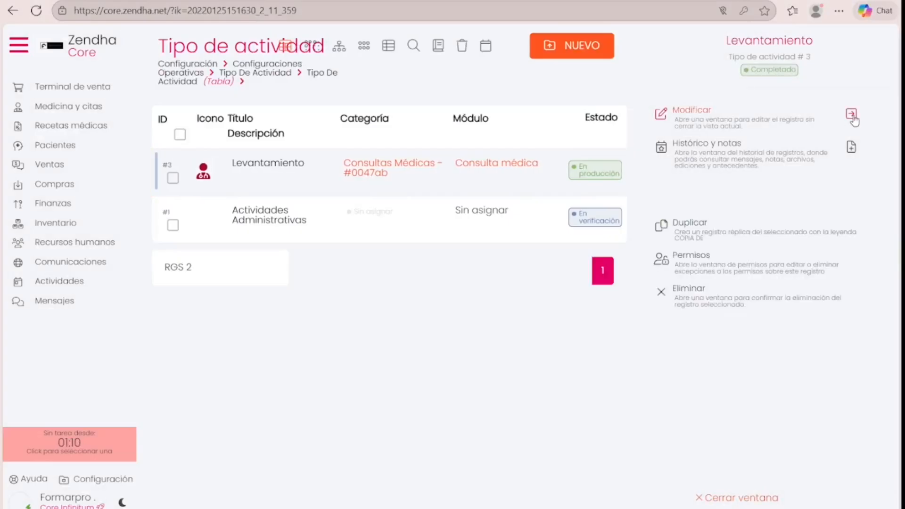
pyautogui.click(852, 117)
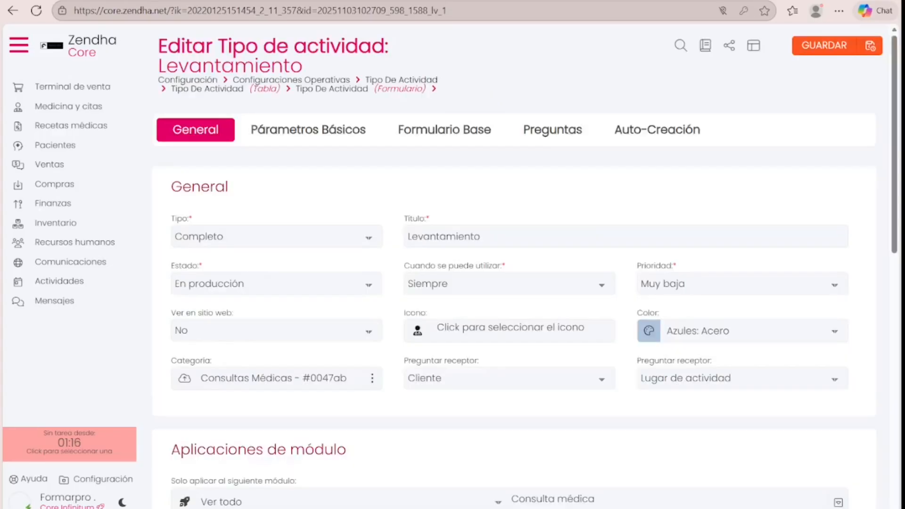
pyautogui.moveTo(896, 117); pyautogui.dragTo(890, 326)
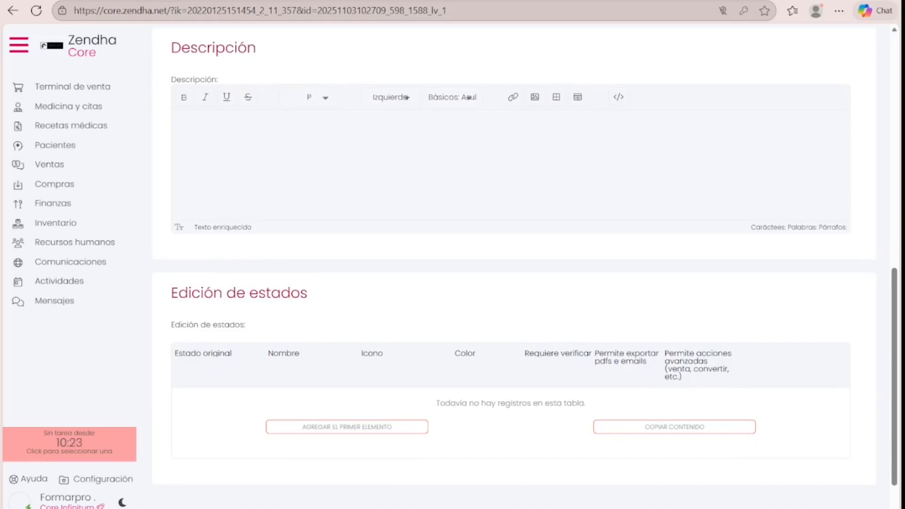
pyautogui.click(178, 122)
pyautogui.write('Registro inicial donde se recopila la información esencial')
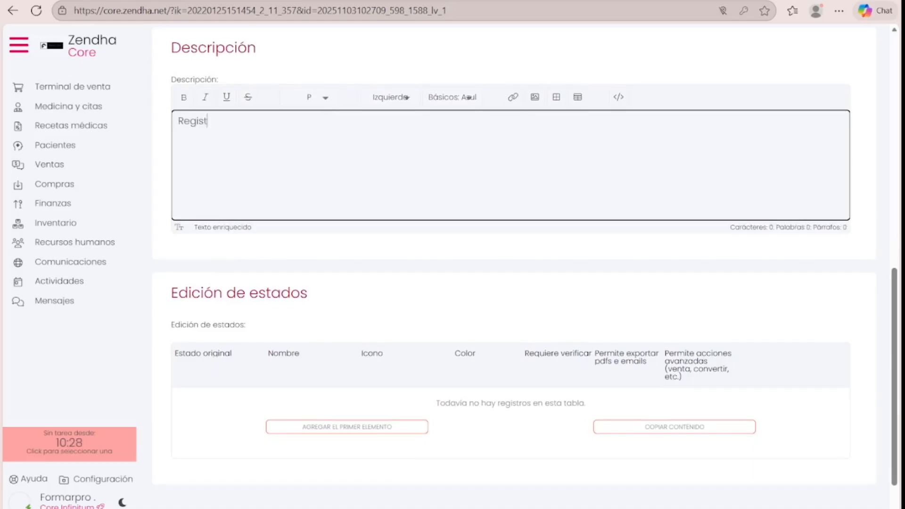
pyautogui.write(' del paciente para su primera valoración')
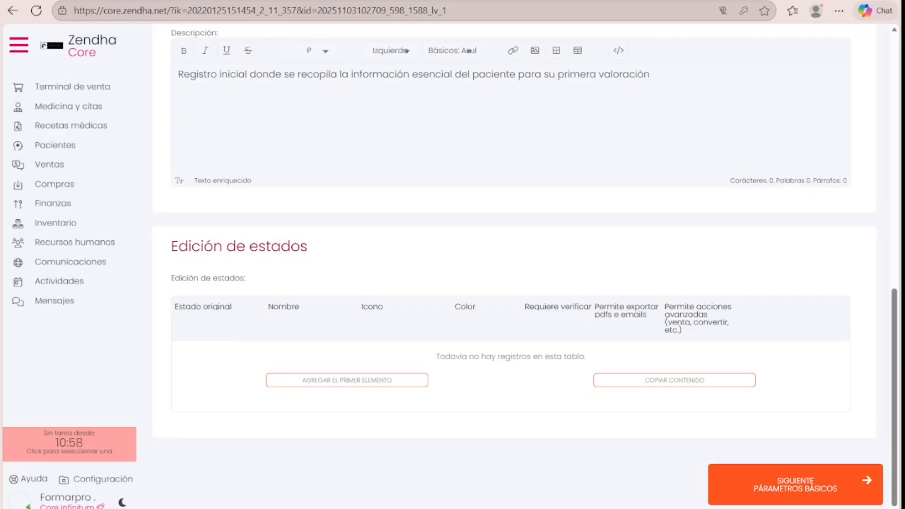
# Examine the available Estado options of the Levantamiento activity type.
pyautogui.scroll(15, 356, 285)
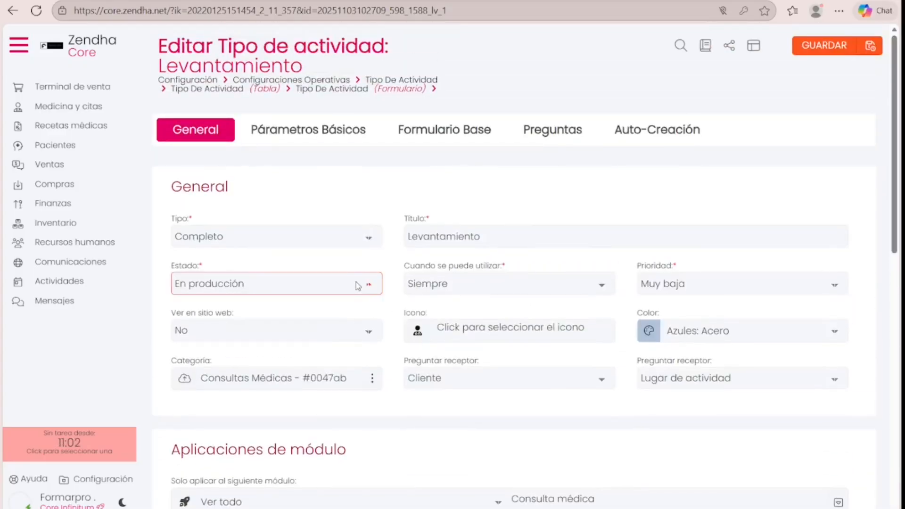
pyautogui.click(355, 281)
pyautogui.click(356, 281)
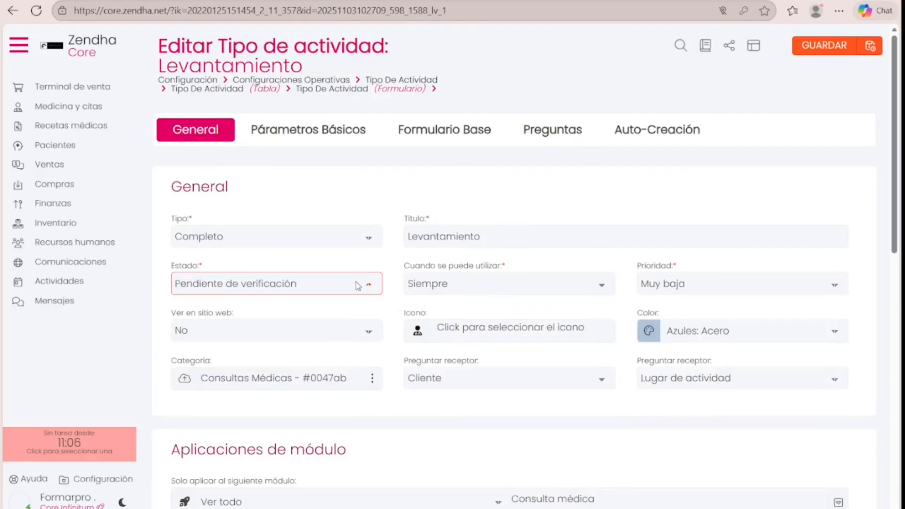
pyautogui.click(355, 282)
pyautogui.click(355, 282)
pyautogui.click(355, 282)
pyautogui.click(356, 282)
pyautogui.click(356, 282)
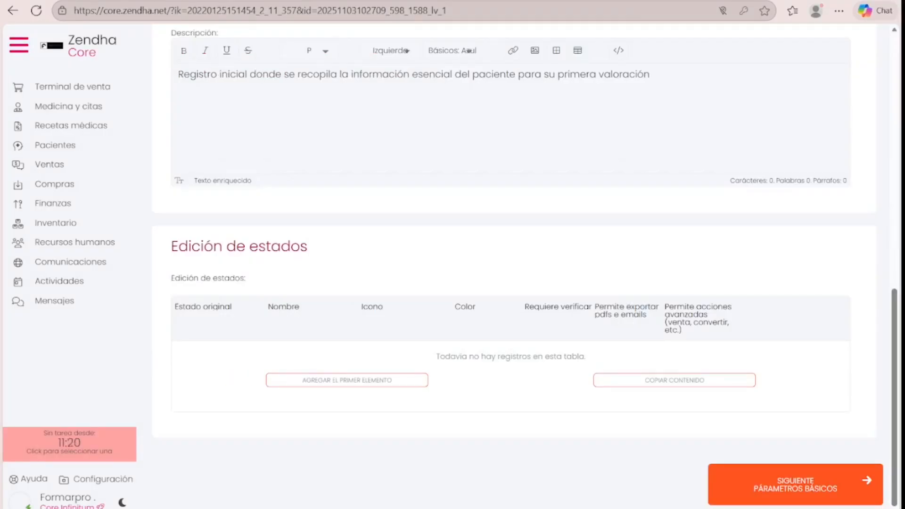
# Add an En borrador state named "Sin comenzar" with a circled minus icon, color #ffbf00 and PDF/email export allowed, and start another state record.
pyautogui.click(283, 380)
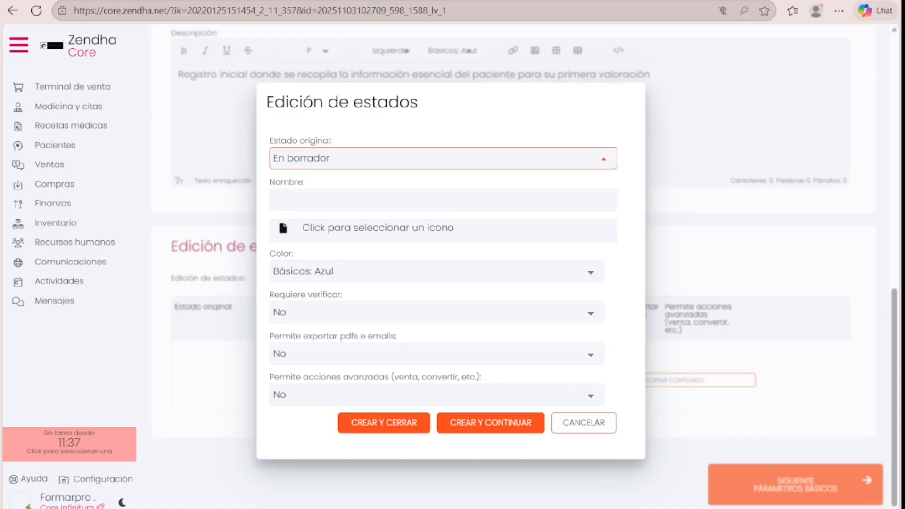
pyautogui.click(443, 199)
pyautogui.write('Sin comenzar')
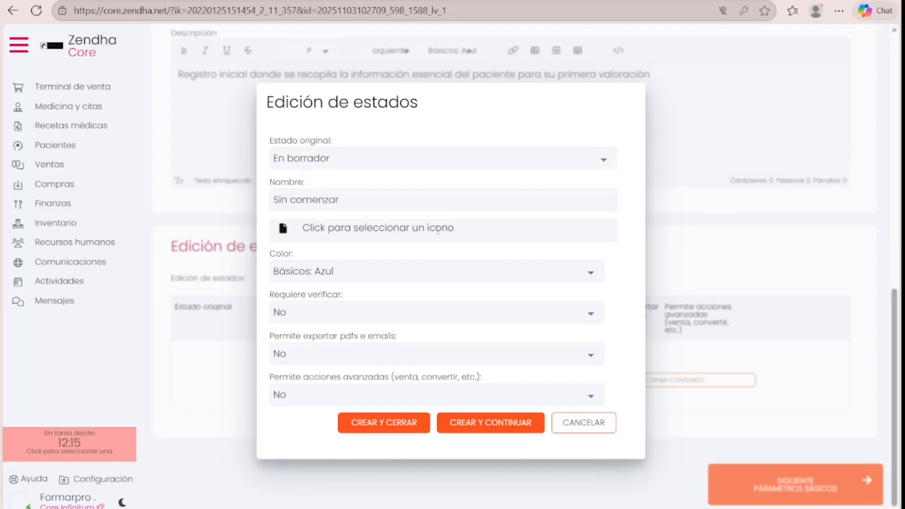
pyautogui.click(377, 228)
pyautogui.moveTo(603, 288); pyautogui.dragTo(616, 449)
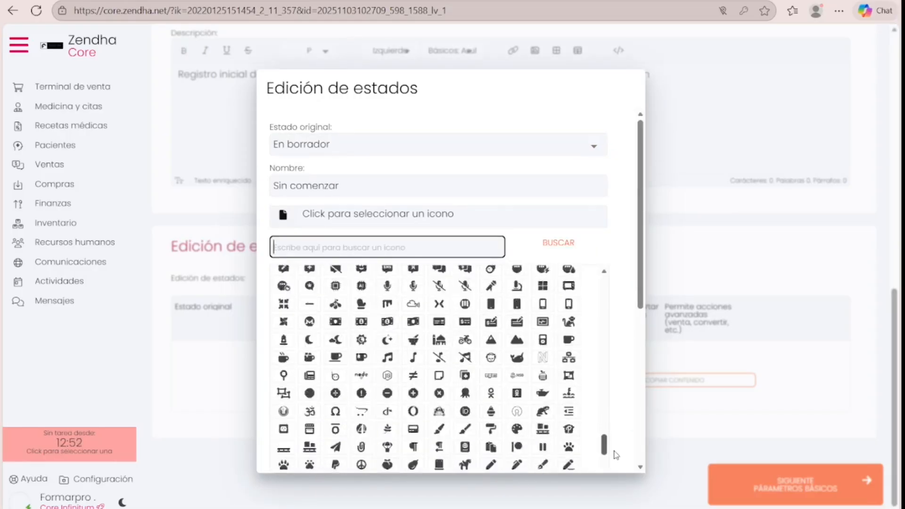
pyautogui.click(584, 282)
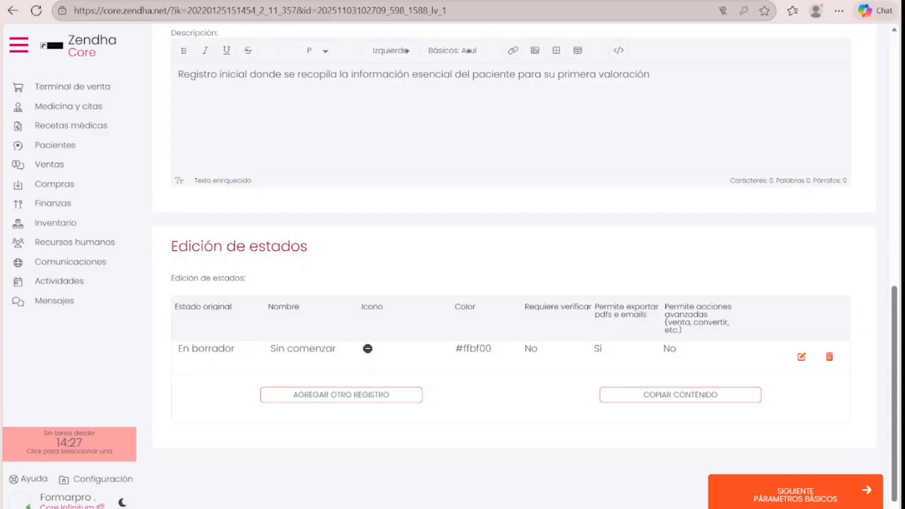
pyautogui.click(303, 395)
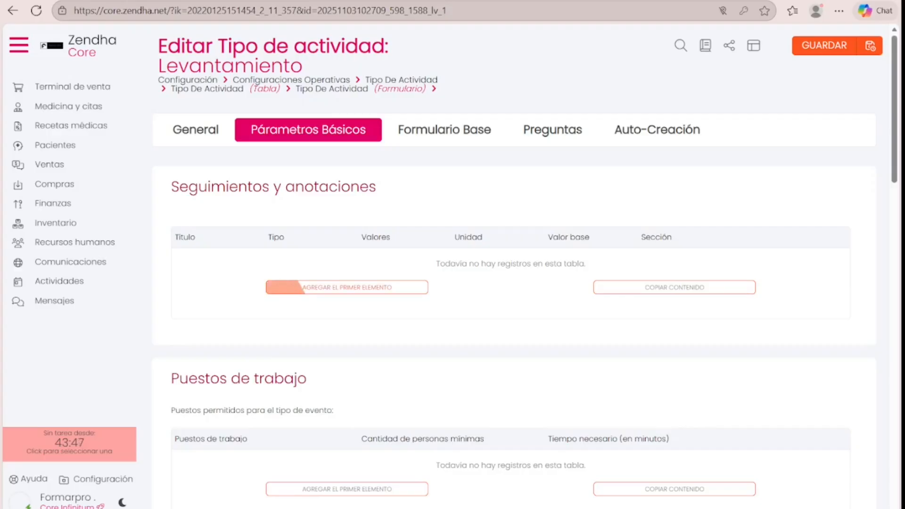
# Start the first entry under Seguimientos y anotaciones with the title "Diabetes" and the type Texto.
pyautogui.click(347, 287)
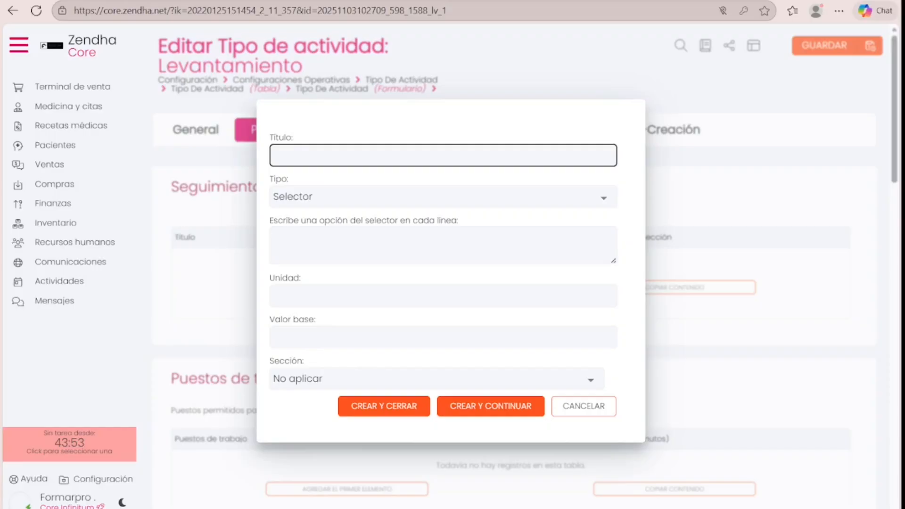
pyautogui.write('Diabetes')
pyautogui.click(606, 202)
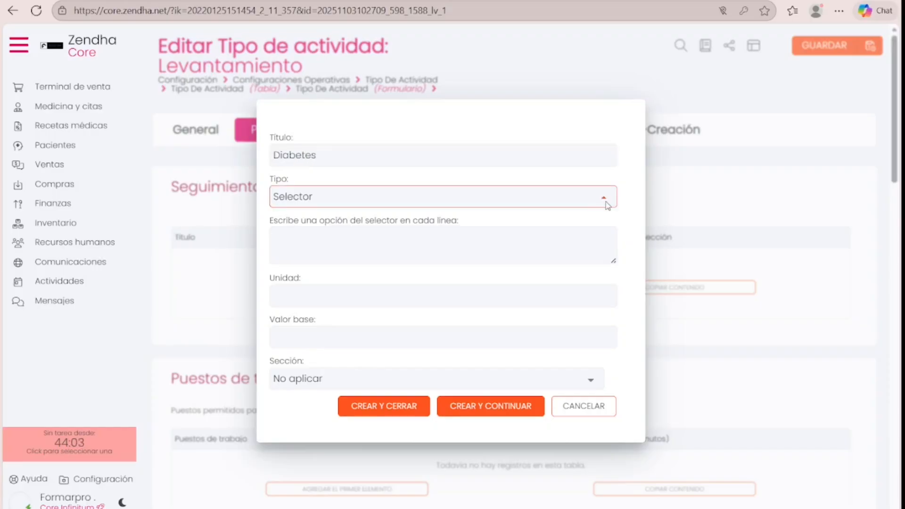
pyautogui.press('Down')
pyautogui.press('Down')
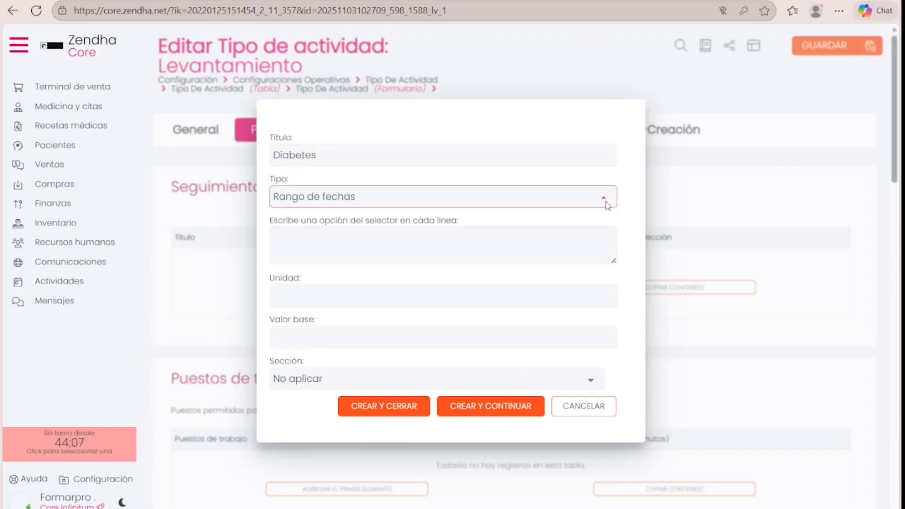
pyautogui.press('Down')
pyautogui.press('Down')
pyautogui.press('Down')
pyautogui.press('Down')
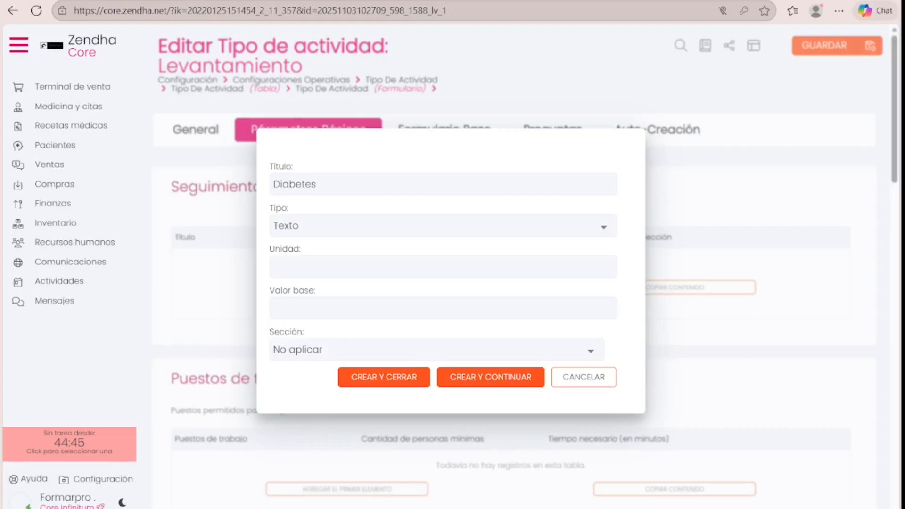
# Assign the Diabetes entry to the section "General : Problemas" and create it.
pyautogui.press('Down')
pyautogui.press('Down')
pyautogui.press('Down')
pyautogui.press('Down')
pyautogui.press('Down')
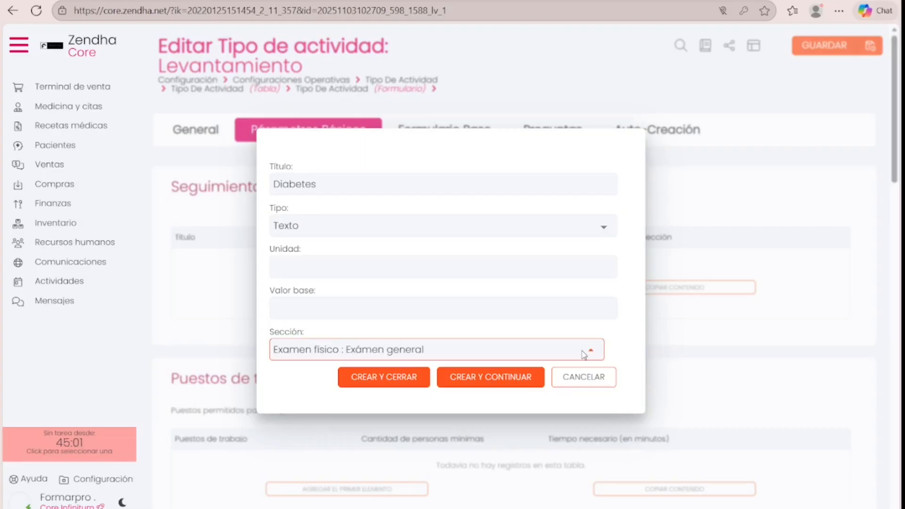
pyautogui.press('Down')
pyautogui.press('Down')
pyautogui.press('Down')
pyautogui.press('Down')
pyautogui.press('Down')
pyautogui.press('Up')
pyautogui.press('Up')
pyautogui.press('Up')
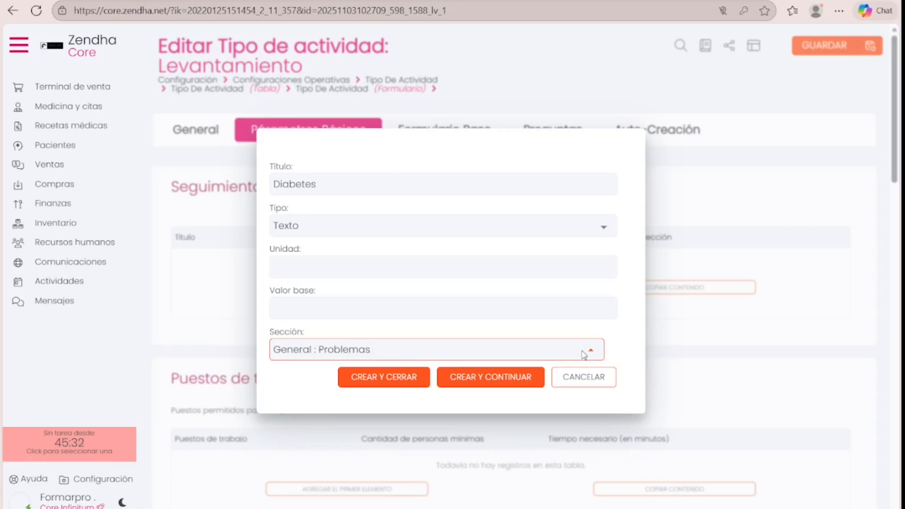
pyautogui.click(396, 376)
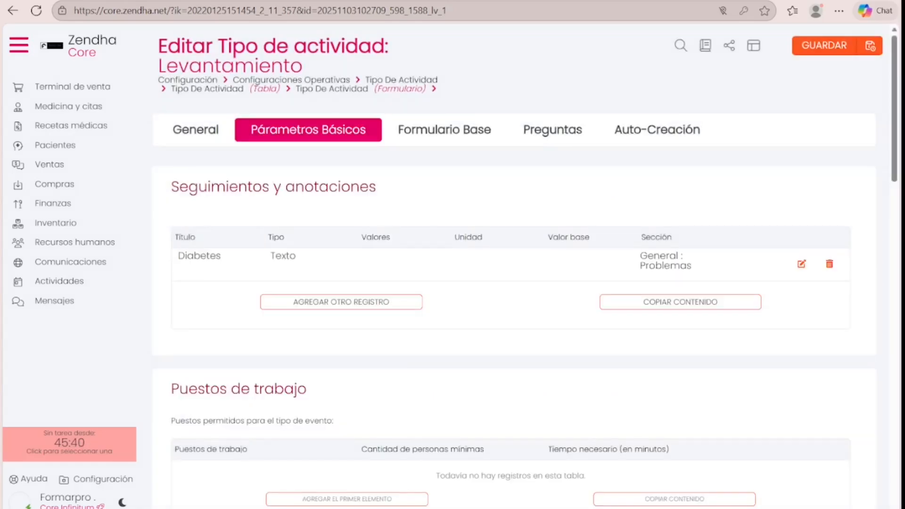
# Add another follow-up entry titled "Hipertensión" in the section "General : Fotografía".
pyautogui.click(341, 302)
pyautogui.click(430, 162)
pyautogui.write('Hipertensión')
pyautogui.click(443, 198)
pyautogui.click(438, 228)
pyautogui.click(501, 354)
pyautogui.click(452, 376)
pyautogui.click(476, 377)
# Add a follow-up entry titled "Otras patologías", choosing its type and section.
pyautogui.write('Otras patologías')
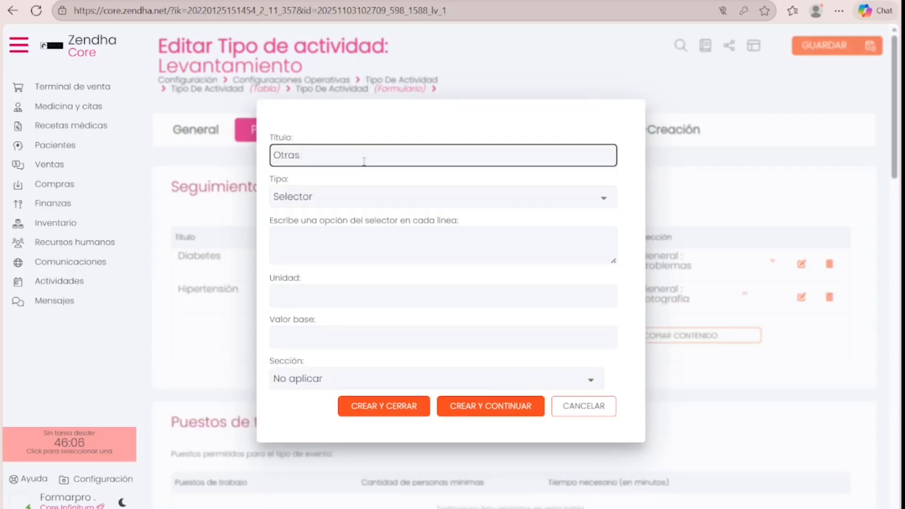
pyautogui.click(381, 196)
pyautogui.click(380, 229)
pyautogui.click(400, 349)
pyautogui.click(400, 377)
pyautogui.click(383, 378)
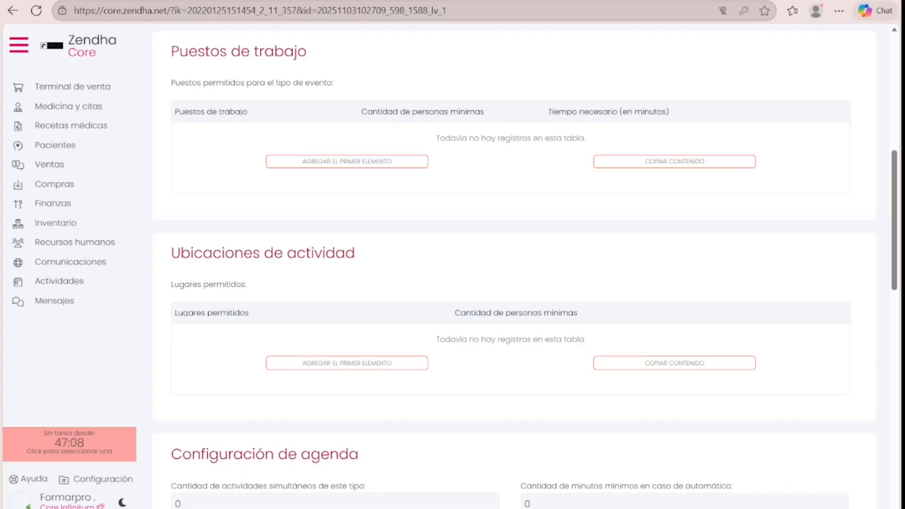
# Add Médico General as the first allowed job position, with a minimum of 1 person and 50 minutes required.
pyautogui.click(372, 162)
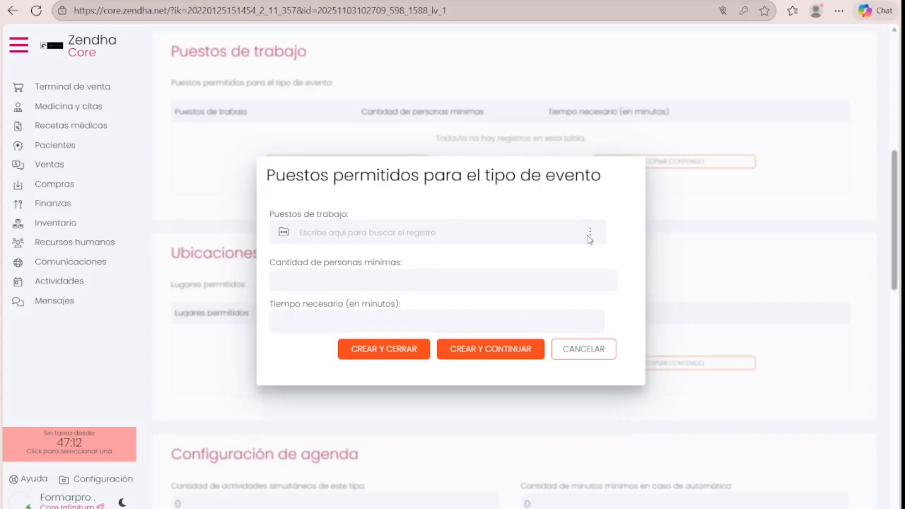
pyautogui.click(590, 233)
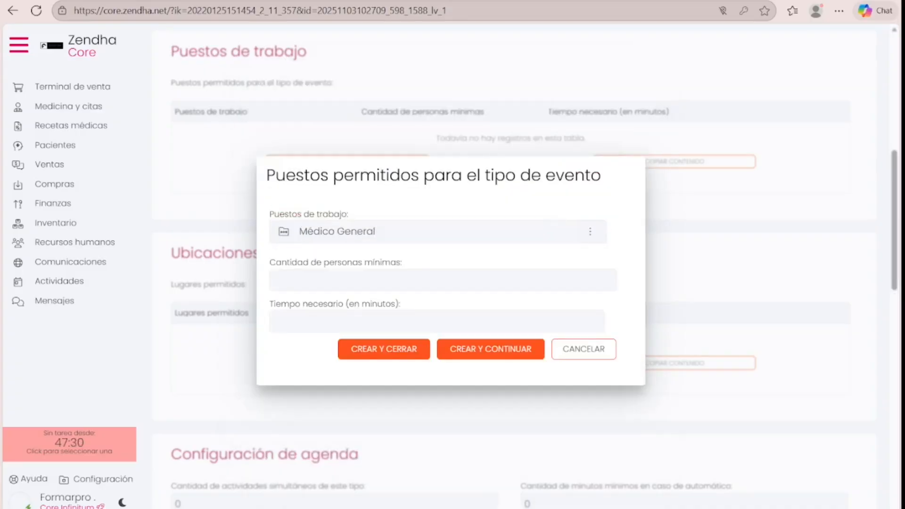
pyautogui.press('Tab')
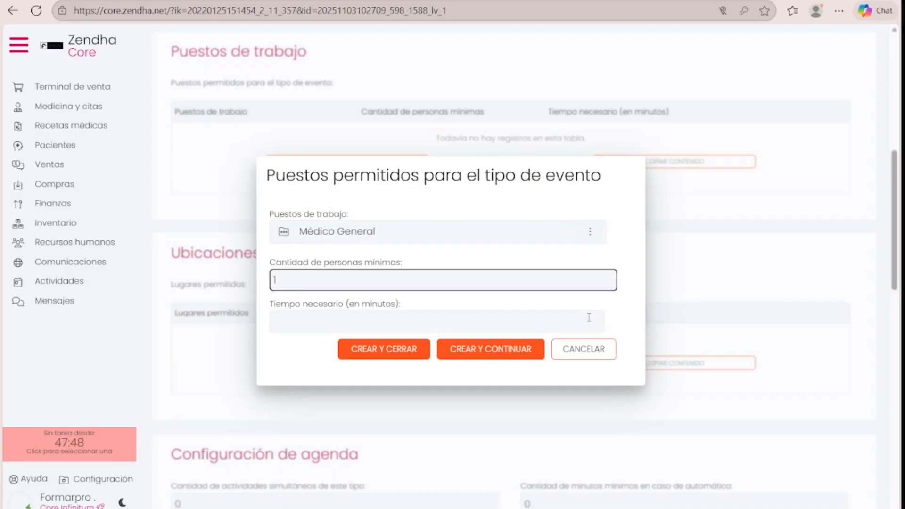
pyautogui.write('1')
pyautogui.press('Tab')
pyautogui.write('50')
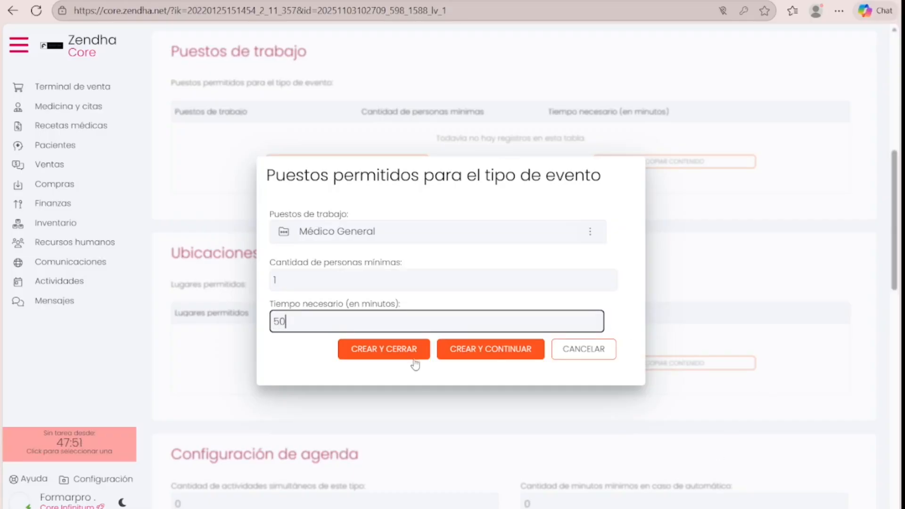
pyautogui.click(414, 359)
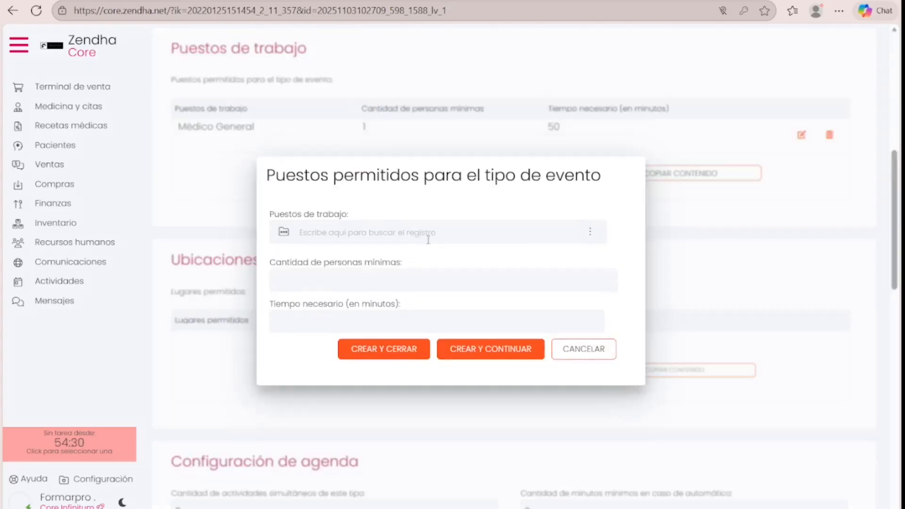
# Add Médico Especialista as an allowed job position, with a minimum of 1 person and 50 minutes required.
pyautogui.click(589, 232)
pyautogui.click(565, 236)
pyautogui.write('1')
pyautogui.press('Tab')
pyautogui.write('50')
pyautogui.click(475, 348)
# Add Técnico laboratorista as an allowed job position with a minimum of 1 person.
pyautogui.click(591, 232)
pyautogui.click(572, 257)
pyautogui.click(557, 280)
pyautogui.write('1')
pyautogui.click(423, 350)
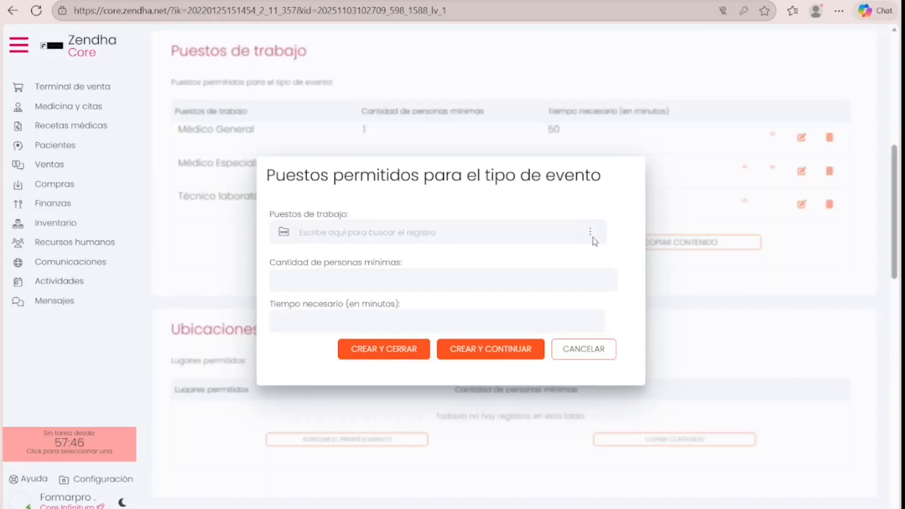
# Add Químico responsable sanitario as an allowed job position with a minimum of 0 people.
pyautogui.click(590, 241)
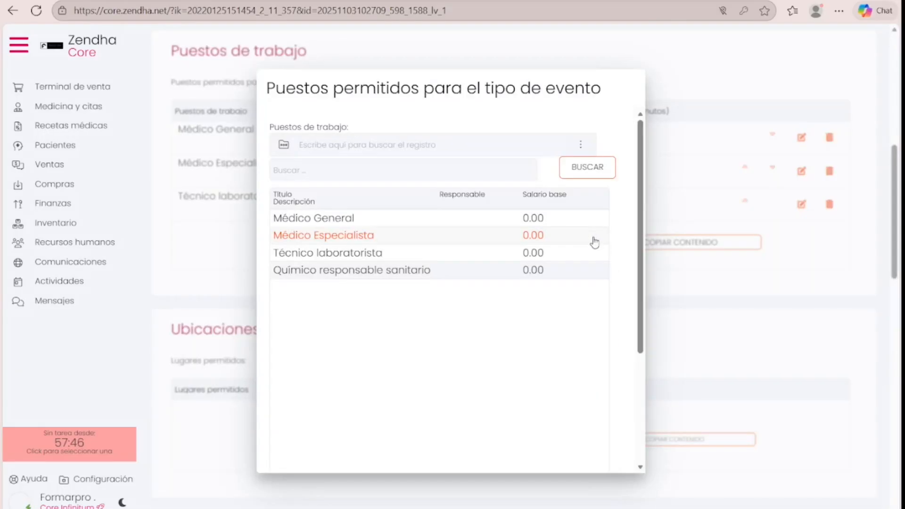
pyautogui.click(590, 271)
pyautogui.click(565, 278)
pyautogui.write('0')
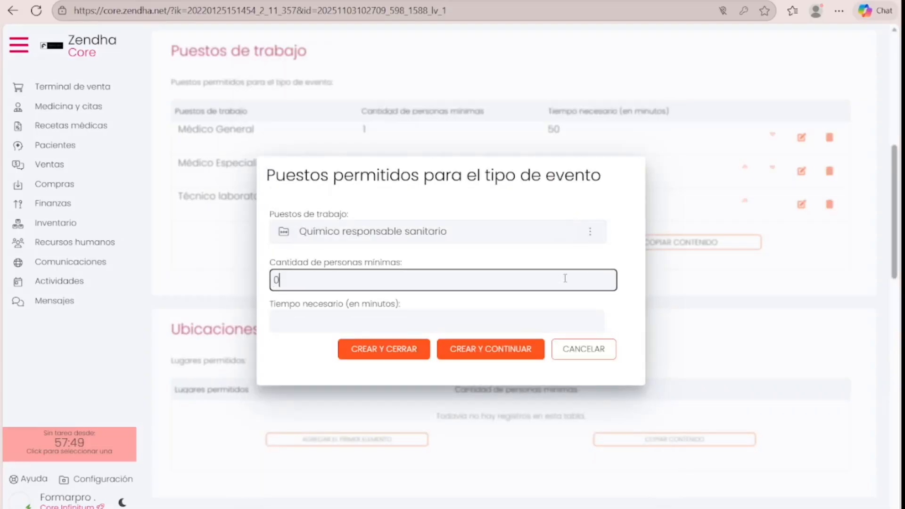
pyautogui.click(383, 352)
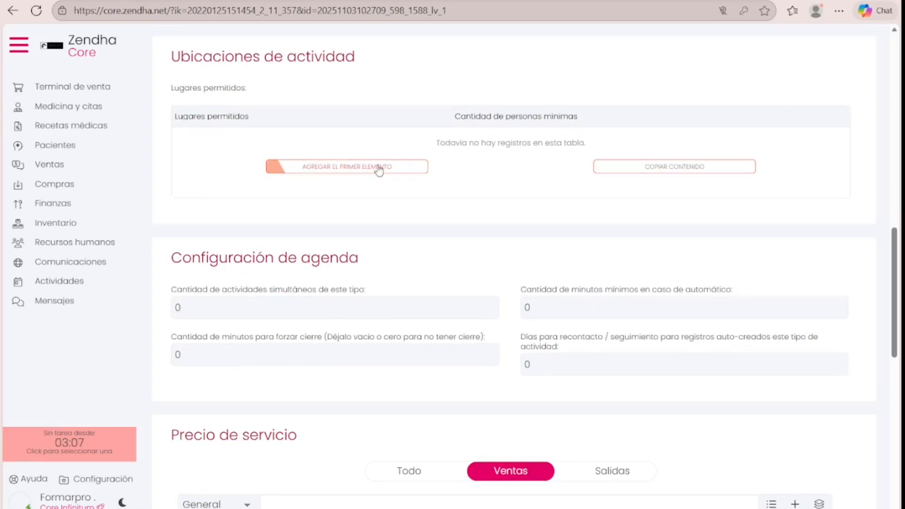
# Add Consultorio 1 as the first allowed activity location with a minimum of 2 people.
pyautogui.click(378, 170)
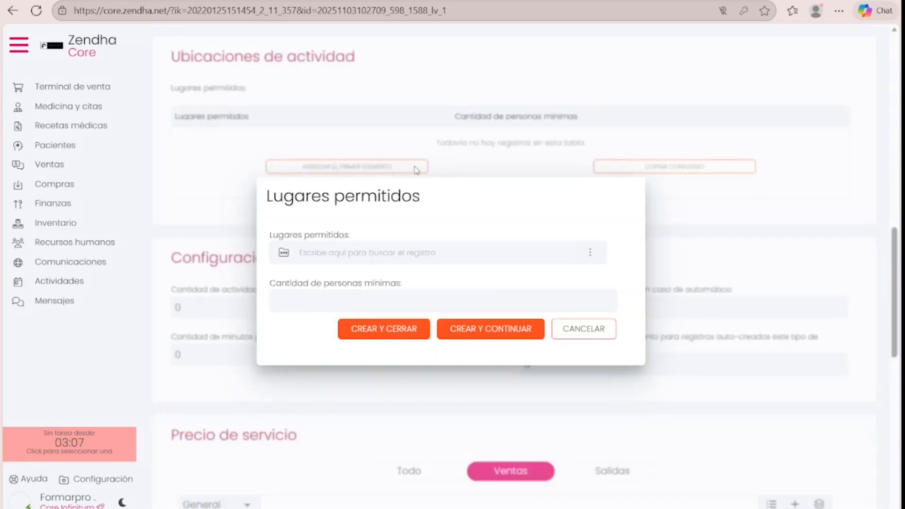
pyautogui.click(590, 255)
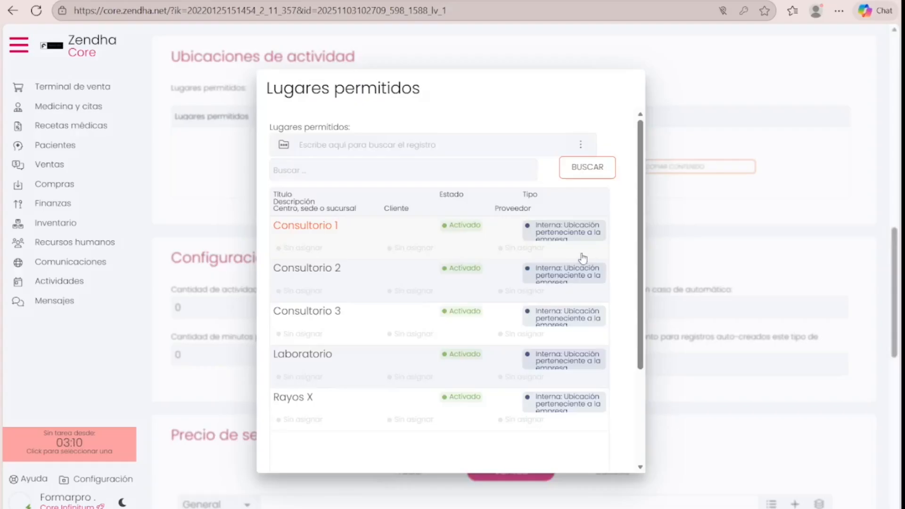
pyautogui.click(474, 236)
pyautogui.click(609, 307)
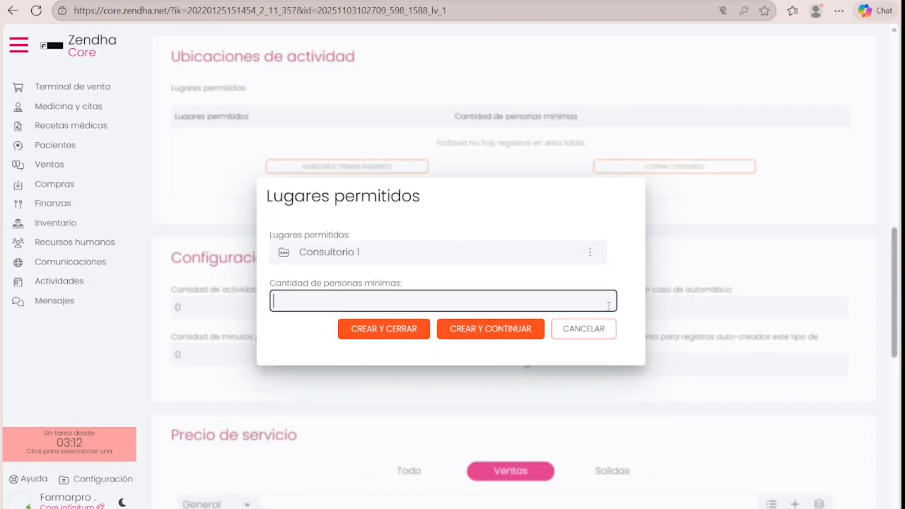
pyautogui.write('2')
pyautogui.click(501, 336)
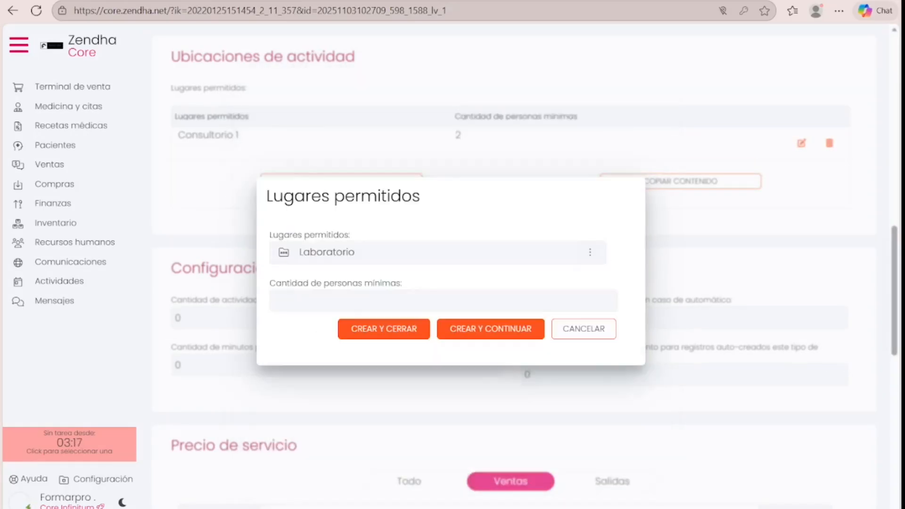
# Add Laboratorio as an allowed activity location with a minimum of 4 people.
pyautogui.click(542, 302)
pyautogui.write('4')
pyautogui.click(476, 334)
# Add Rayos X as an allowed activity location with a minimum of 1 person.
pyautogui.click(589, 254)
pyautogui.click(518, 398)
pyautogui.click(545, 303)
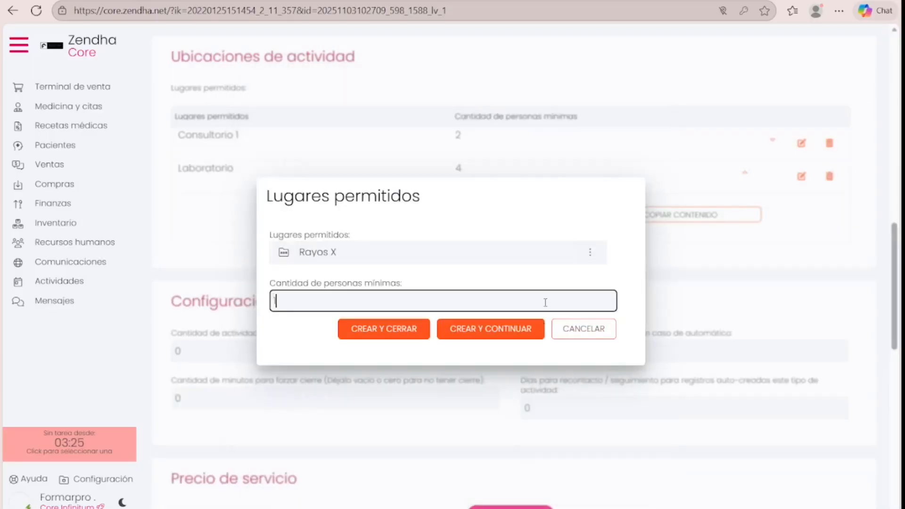
pyautogui.write('1')
pyautogui.click(384, 329)
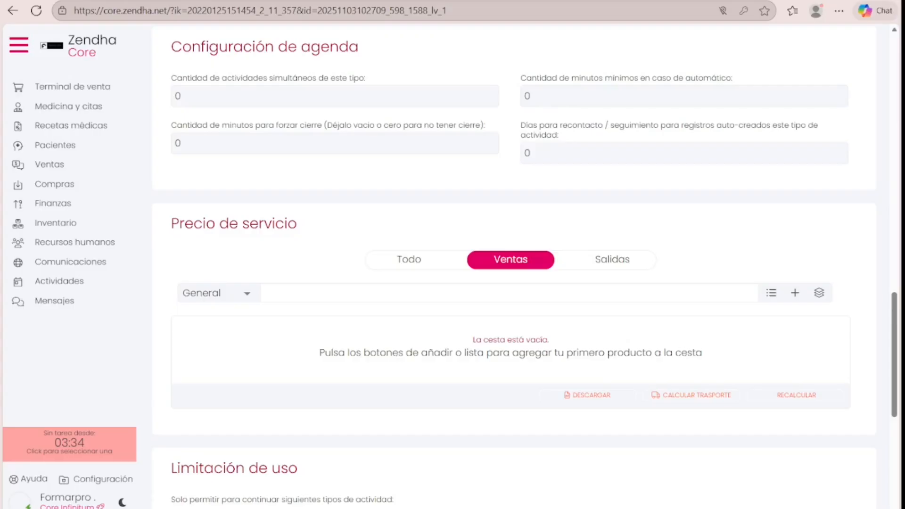
# In the agenda configuration, set the simultaneous activities to 1 and the minutes to force closure to 2.
pyautogui.write('1')
pyautogui.doubleClick(442, 145)
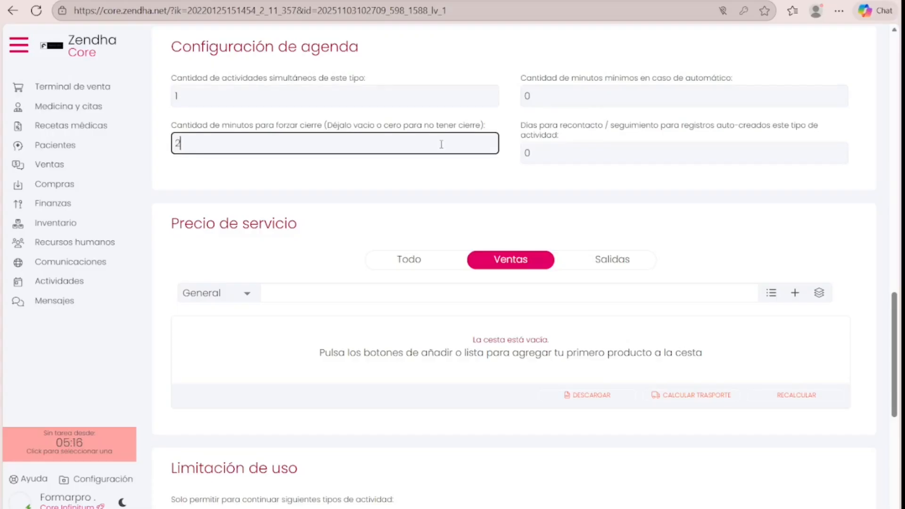
pyautogui.write('2')
pyautogui.press('Tab')
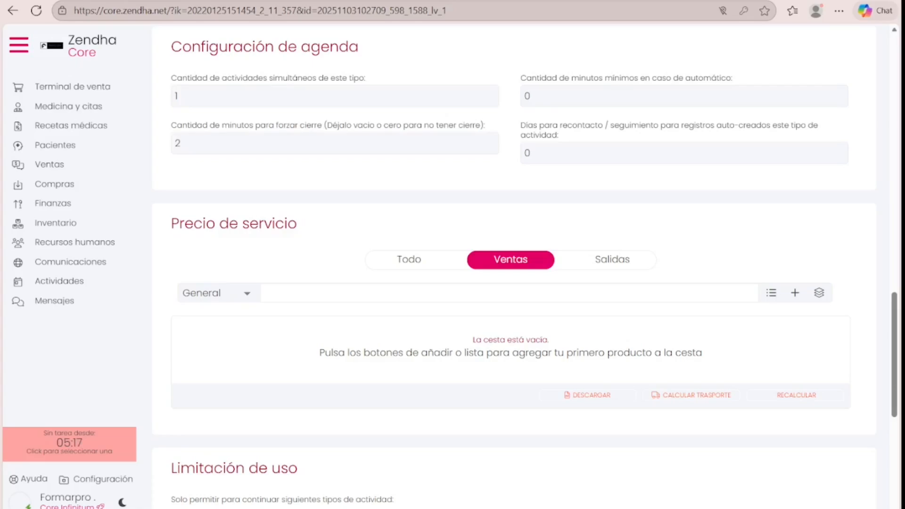
# Change the minutes to force closure to 0 and set the minimum minutes for automatic activities to 50.
pyautogui.doubleClick(177, 143)
pyautogui.write('0')
pyautogui.click(537, 96)
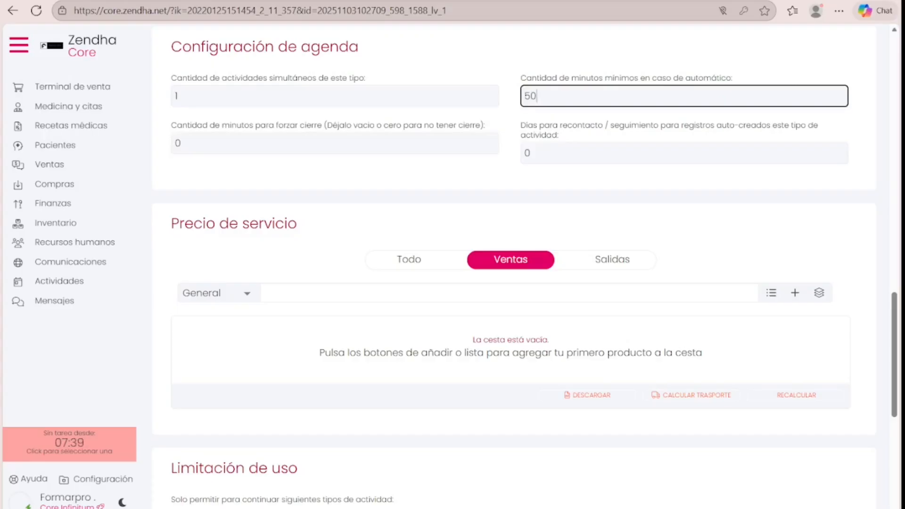
pyautogui.click(584, 178)
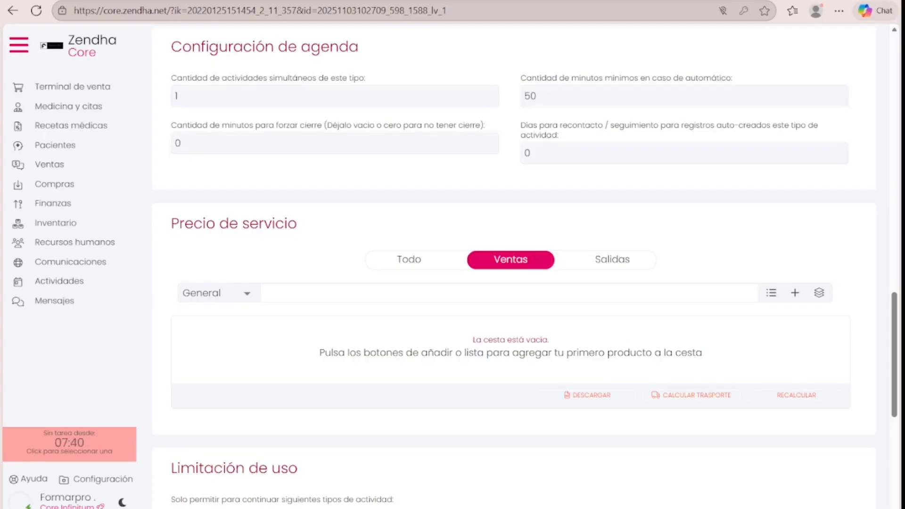
pyautogui.click(537, 96)
pyautogui.click(841, 219)
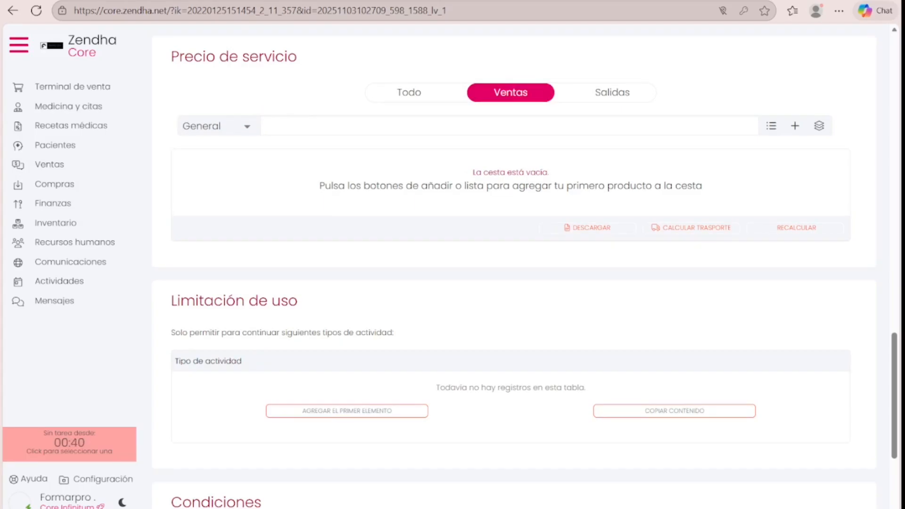
# Add Consulta Médico General, Paracetamol 500 mg, Omeprazol cápsula 20 MG and Bata Desechable para paciente to the Precio de servicio sales basket.
pyautogui.click(509, 126)
pyautogui.write('Consulta')
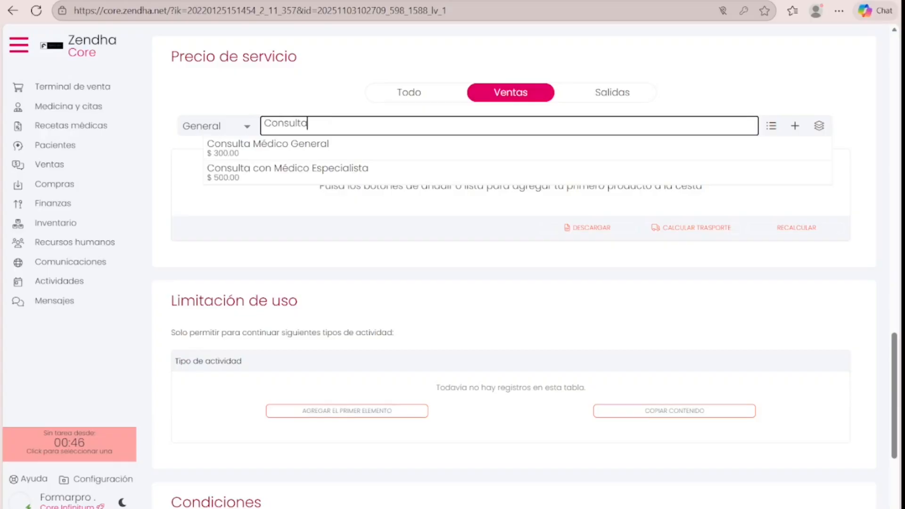
pyautogui.click(787, 156)
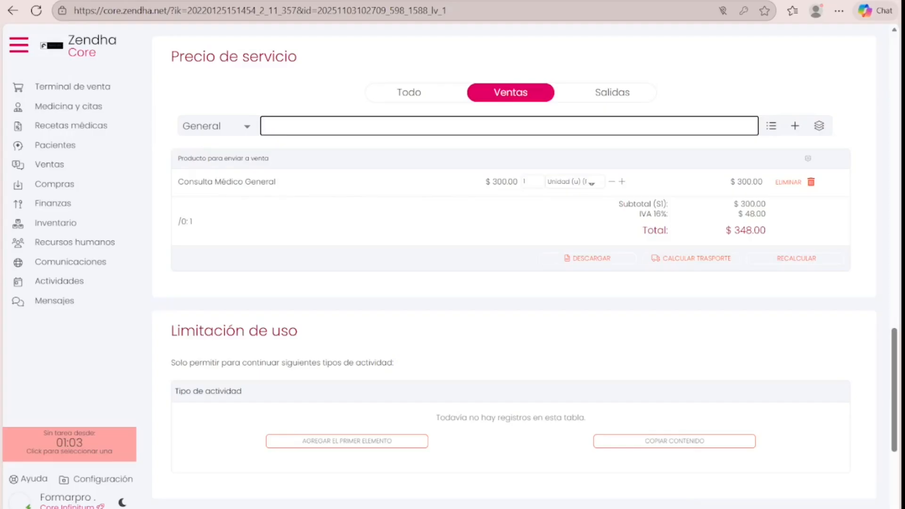
pyautogui.click(771, 126)
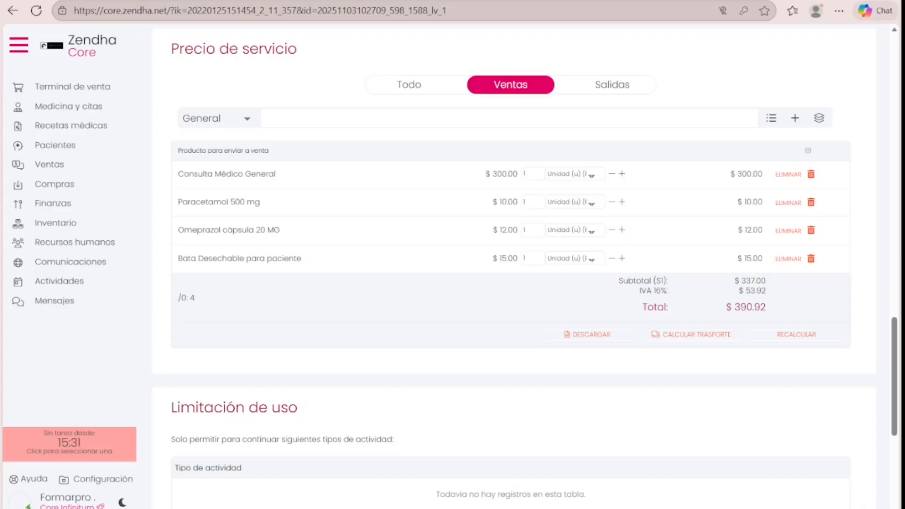
pyautogui.click(815, 121)
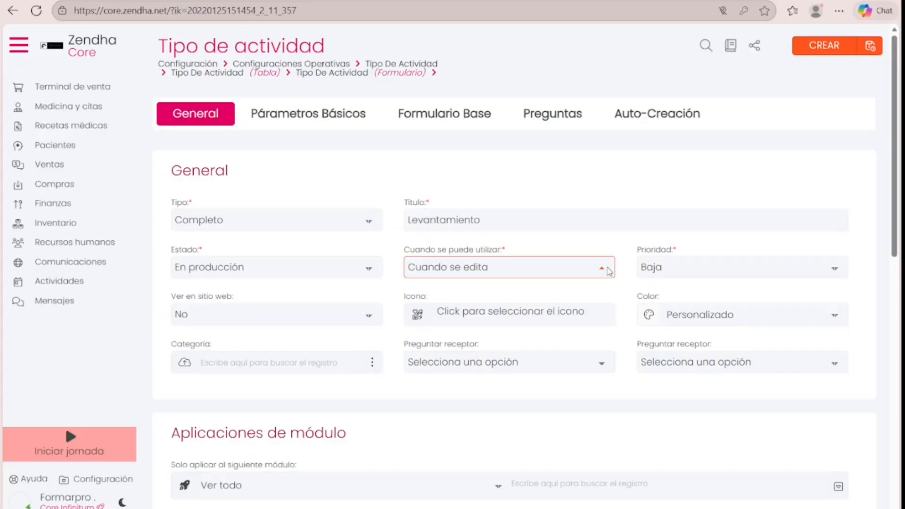
# Examine the activity type's "Cuando se puede utilizar" options and the form type choices of a new quotation.
pyautogui.press('Down')
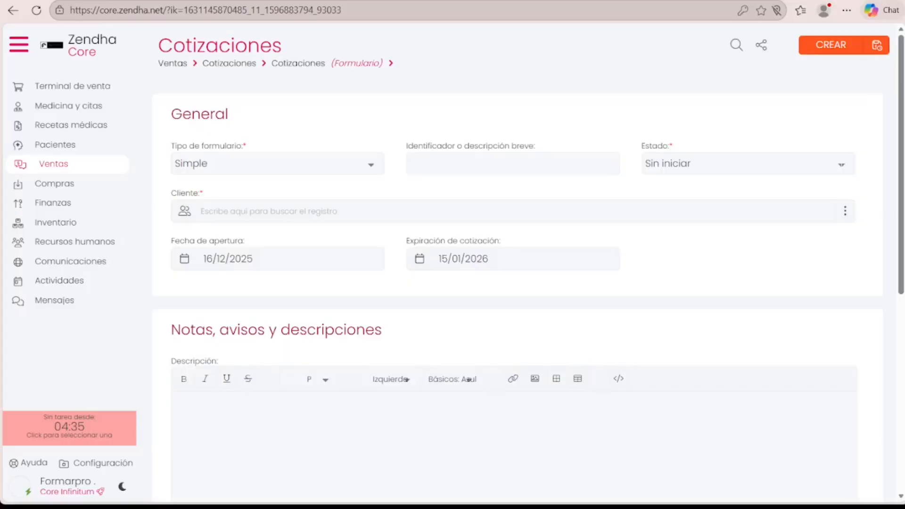
pyautogui.click(310, 163)
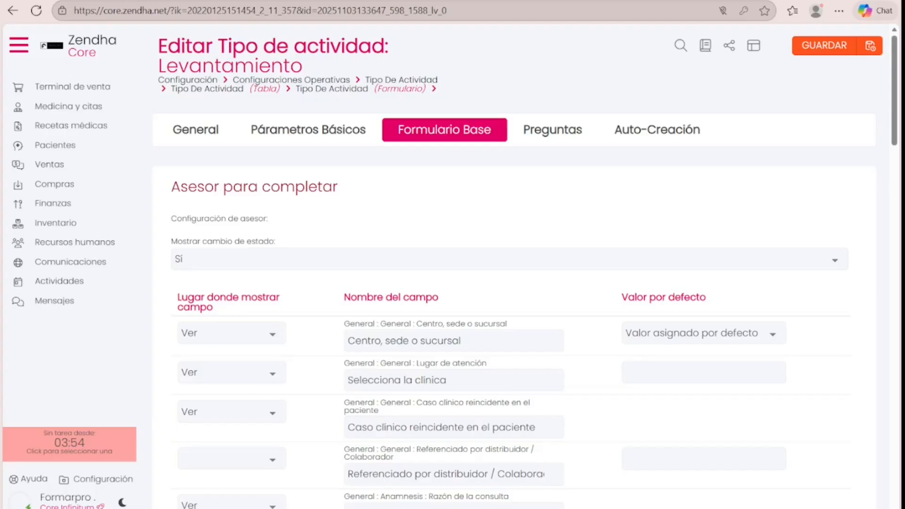
# Review the default state options available for "Mostrar cambio de estado" in the Levantamiento base form.
pyautogui.click(834, 262)
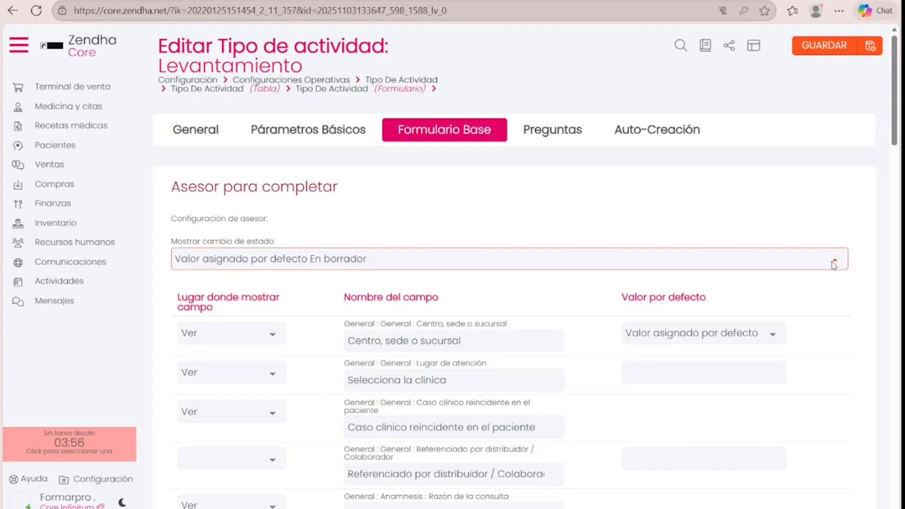
pyautogui.press('Down')
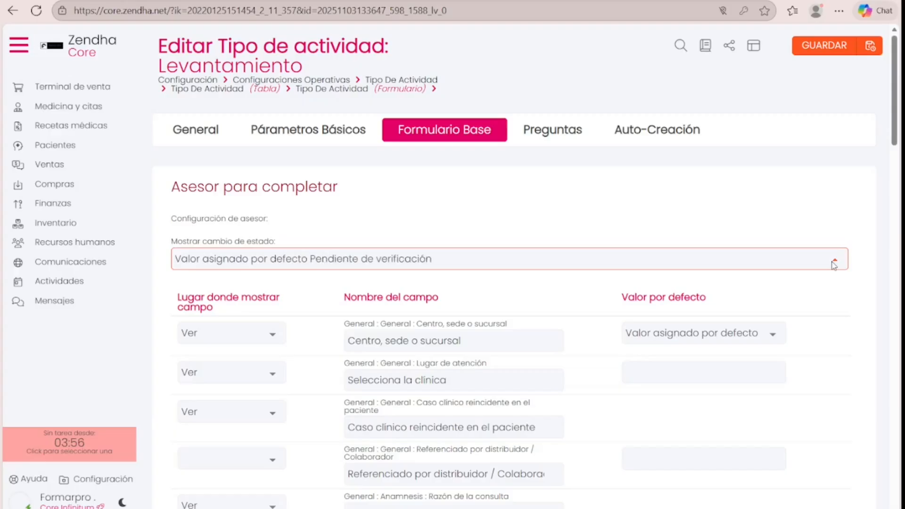
pyautogui.press('Down')
pyautogui.press('Down')
pyautogui.press('Down')
pyautogui.press('Down')
pyautogui.press('Down')
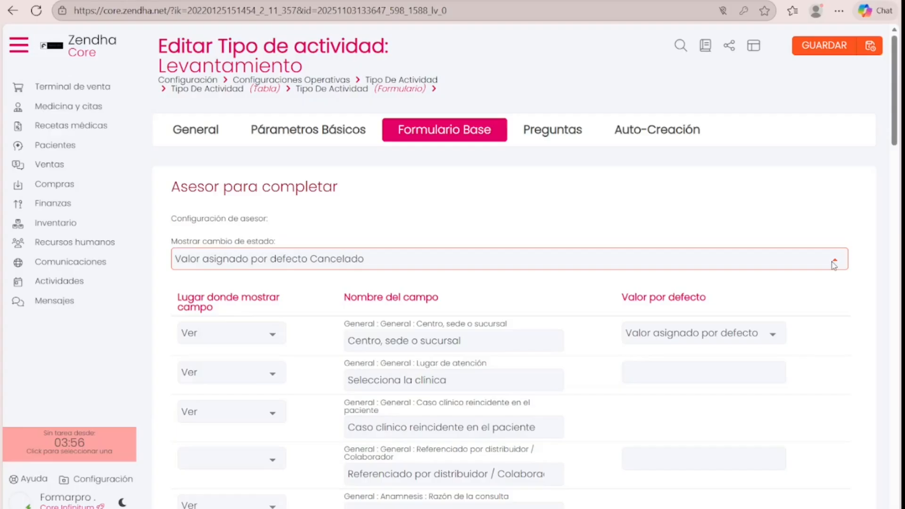
pyautogui.press('Up')
pyautogui.press('Up')
pyautogui.press('Up')
# Examine the base form's field list and the default value field for Lugar de atención.
pyautogui.scroll(-5, 518, 283)
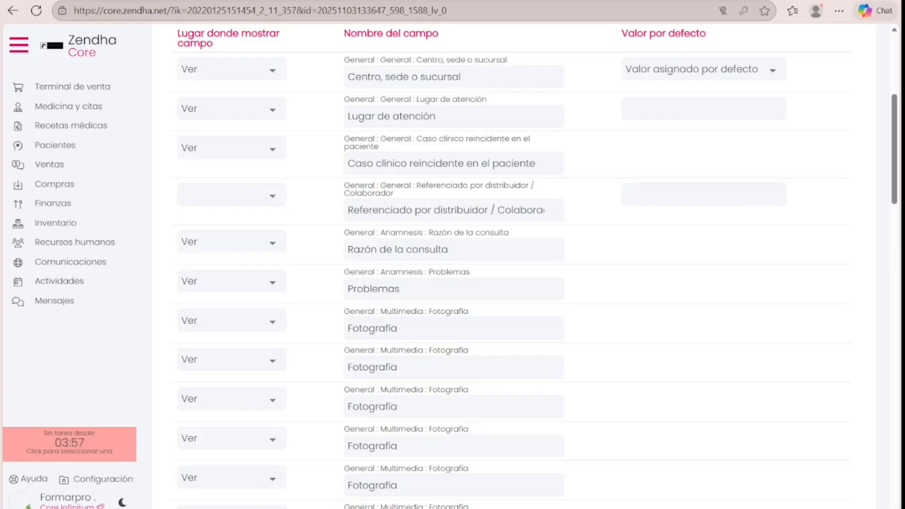
pyautogui.click(734, 106)
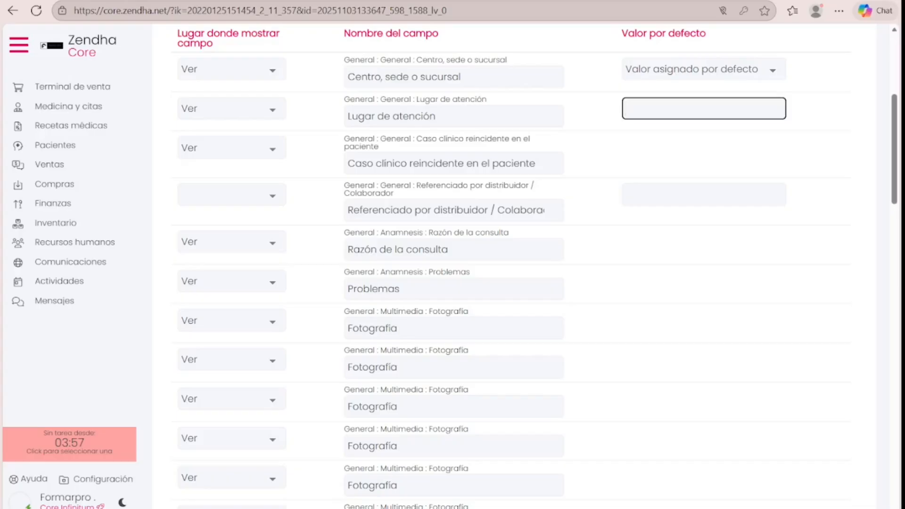
pyautogui.click(703, 152)
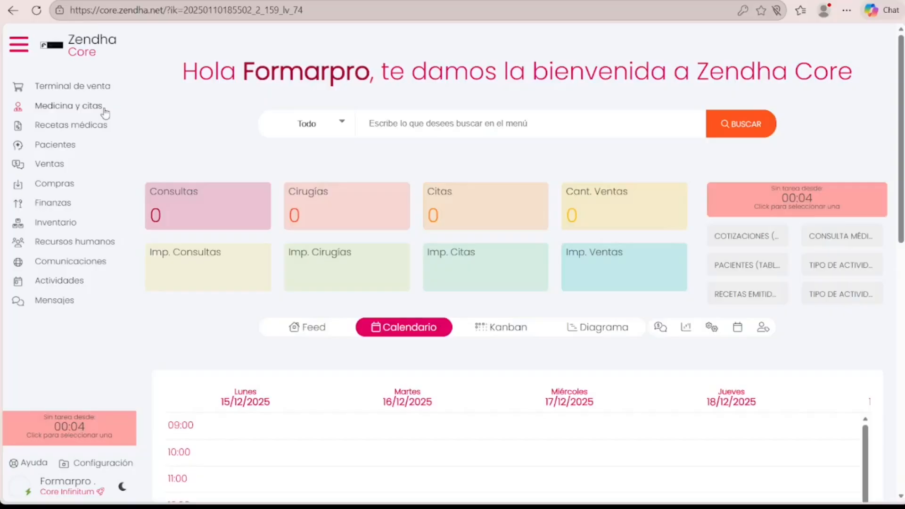
# Open a new Consulta médica form and highlight the form identifier in its web address.
pyautogui.click(69, 106)
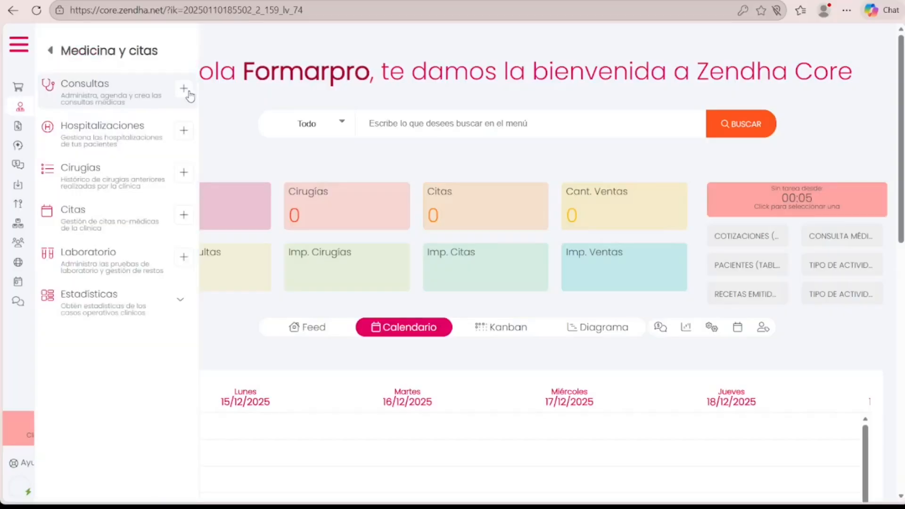
pyautogui.click(184, 89)
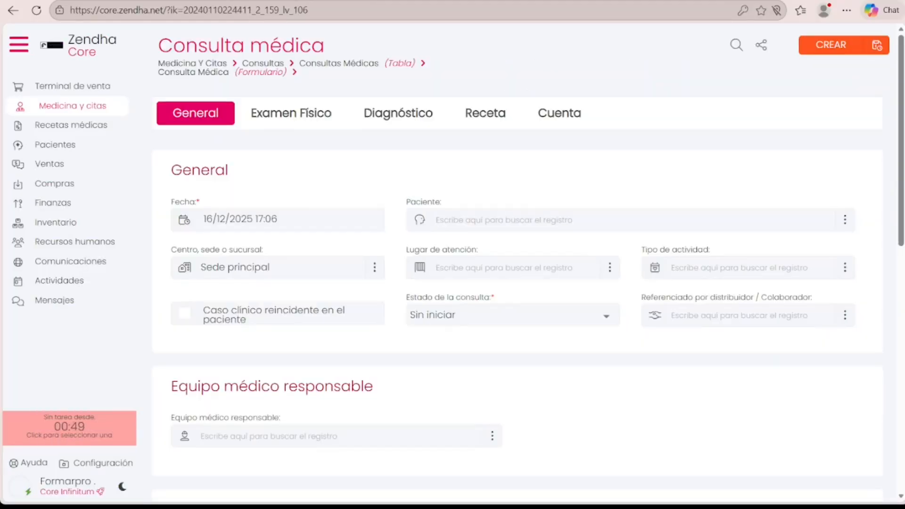
pyautogui.moveTo(309, 10)
pyautogui.mouseDown()
pyautogui.moveTo(183, 10)
pyautogui.moveTo(186, 20)
pyautogui.mouseUp()
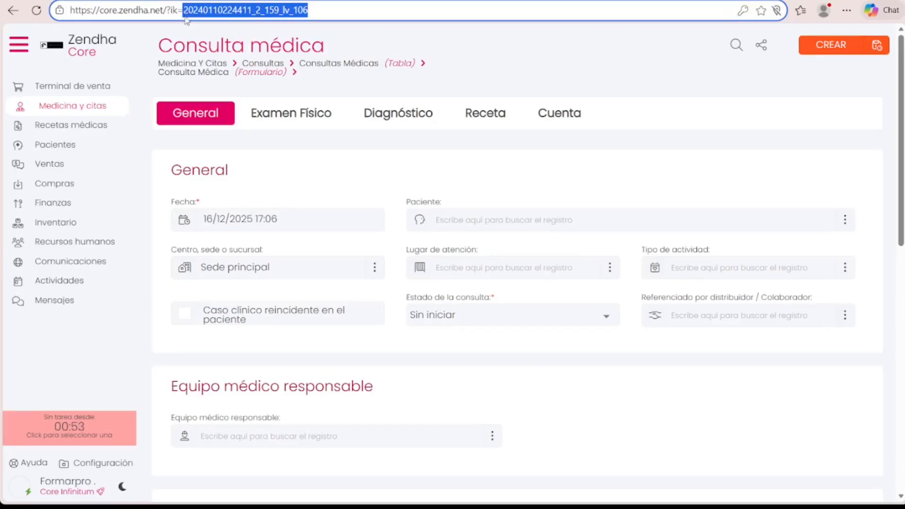
# Open the Levantamiento activity type for editing and go to the field list of its base form.
pyautogui.click(126, 465)
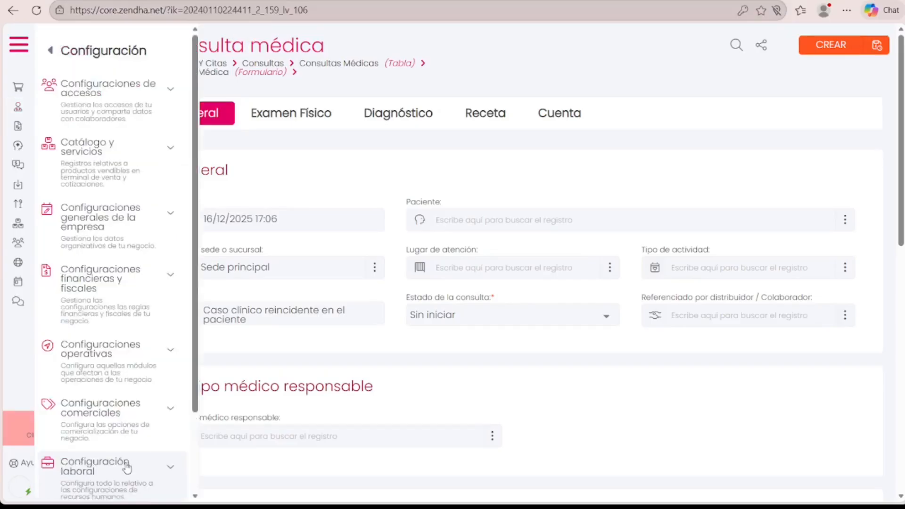
pyautogui.click(155, 362)
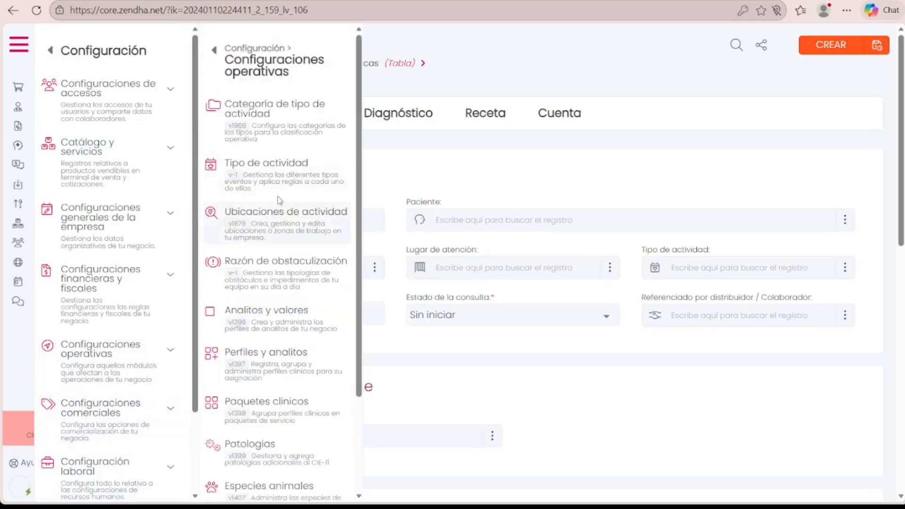
pyautogui.click(264, 168)
pyautogui.click(876, 166)
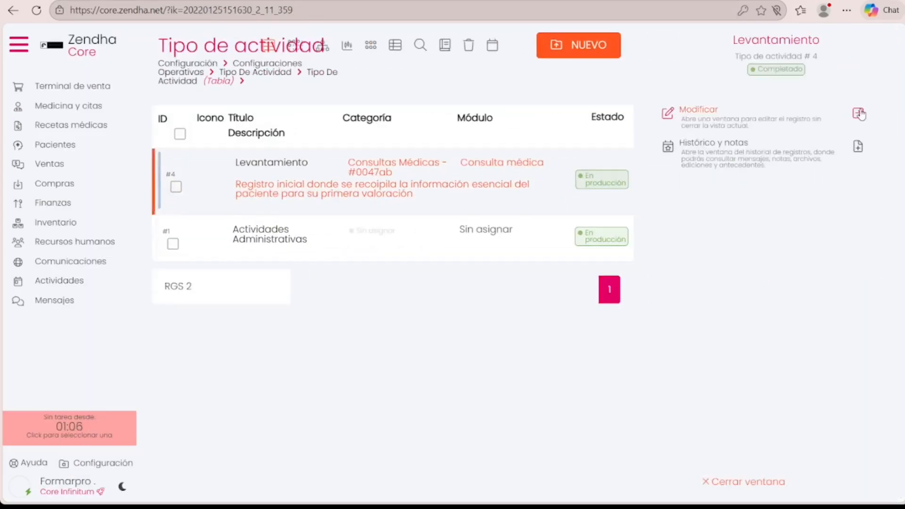
pyautogui.click(698, 111)
pyautogui.click(471, 128)
pyautogui.scroll(-5, 471, 236)
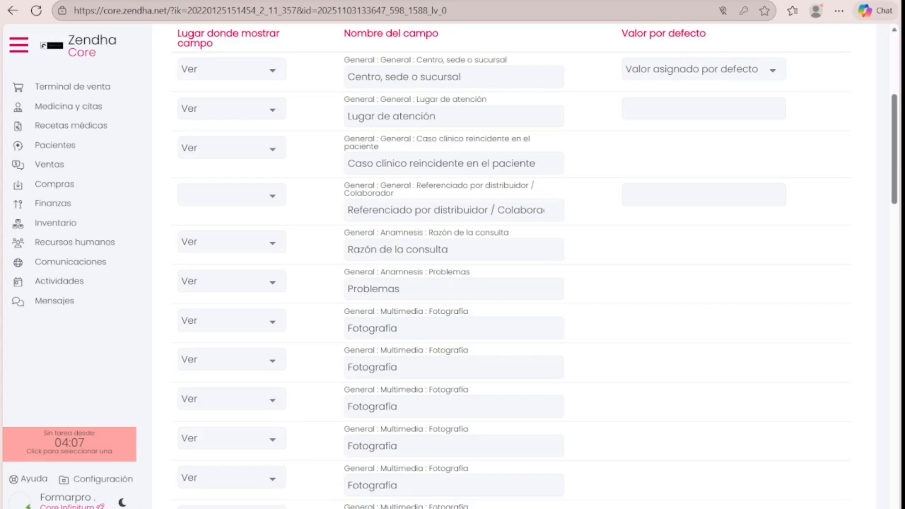
# Rename the base form's Lugar de atención field as "Selecciona la clínica".
pyautogui.click(277, 72)
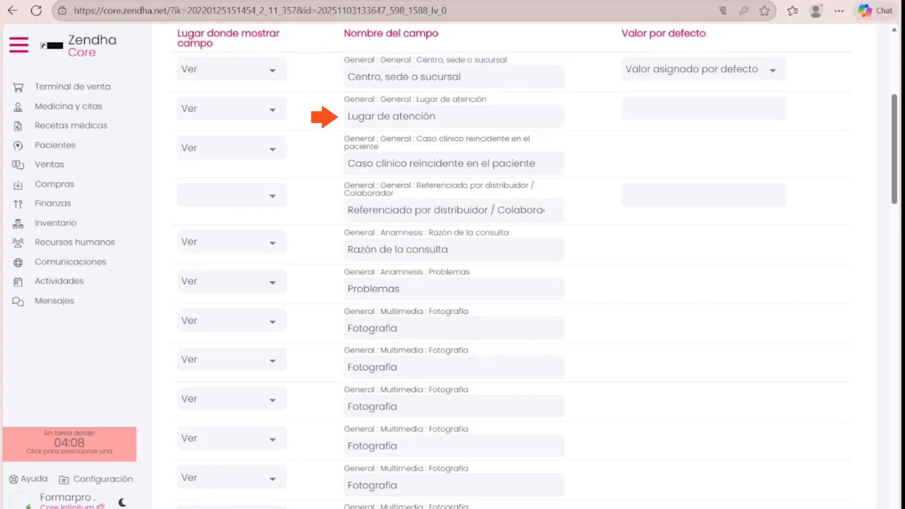
pyautogui.tripleClick(439, 119)
pyautogui.press('BackSpace')
pyautogui.write('Selecciona la clínica')
pyautogui.press('Tab')
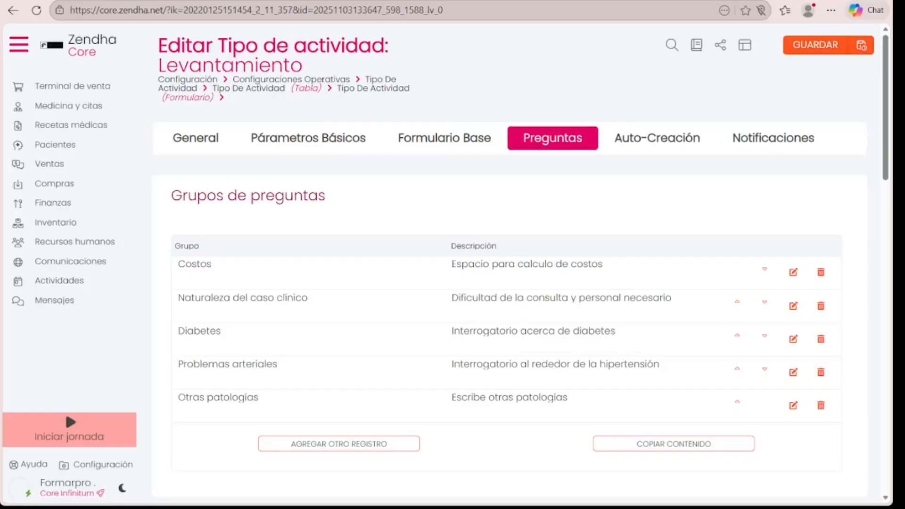
# Examine the question groups, questions and conditional answers of the Levantamiento activity type.
pyautogui.scroll(-8, 885, 164)
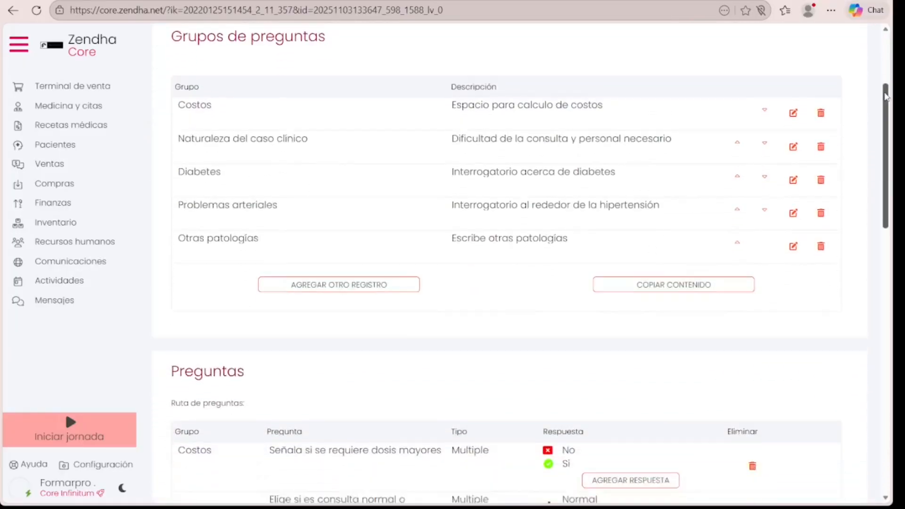
pyautogui.scroll(-8, 885, 164)
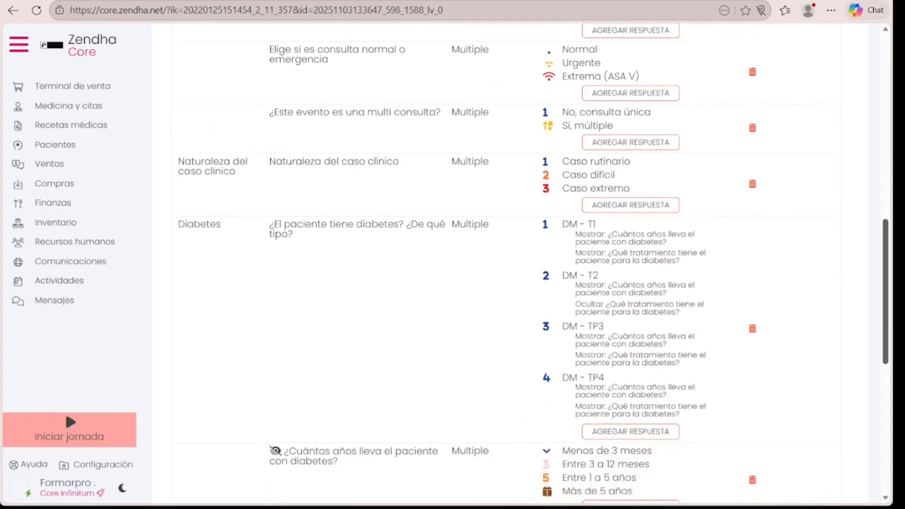
pyautogui.scroll(-6, 518, 264)
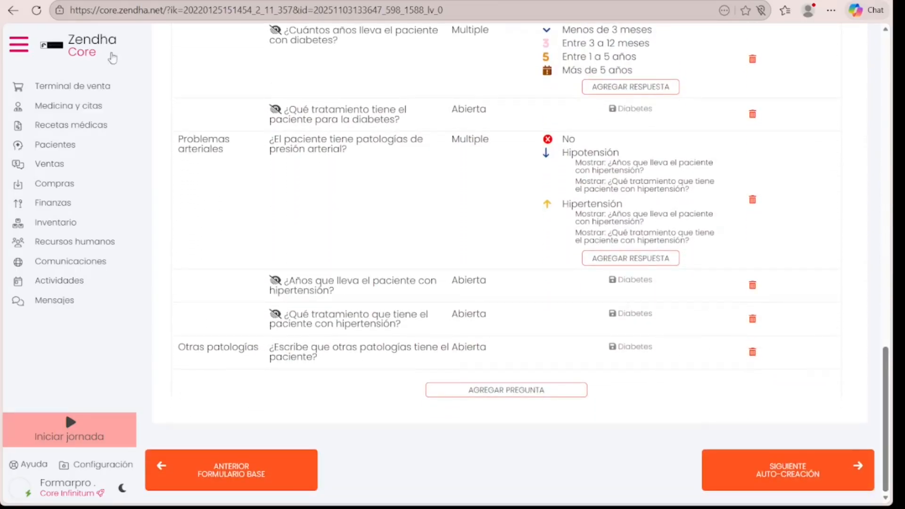
# Start a new medical consultation of type Levantamiento, search for the patient by first name and assign the matching record.
pyautogui.click(125, 107)
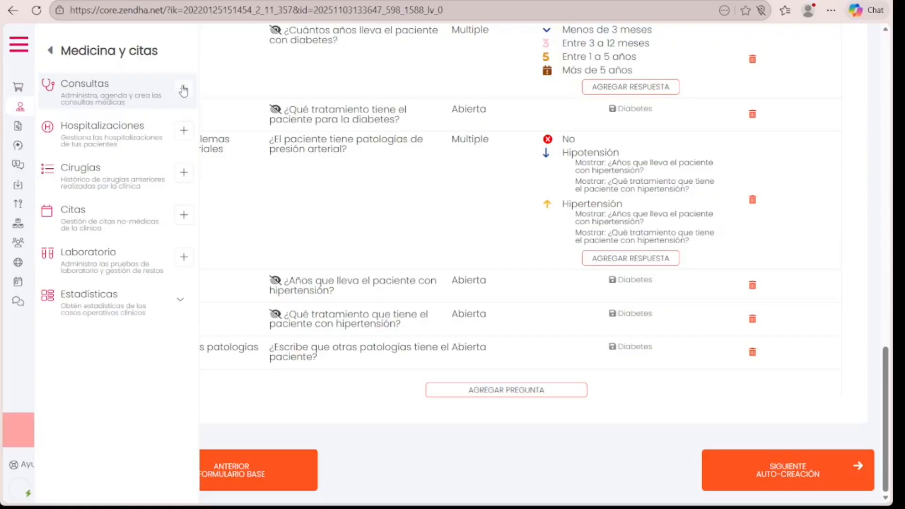
pyautogui.click(184, 88)
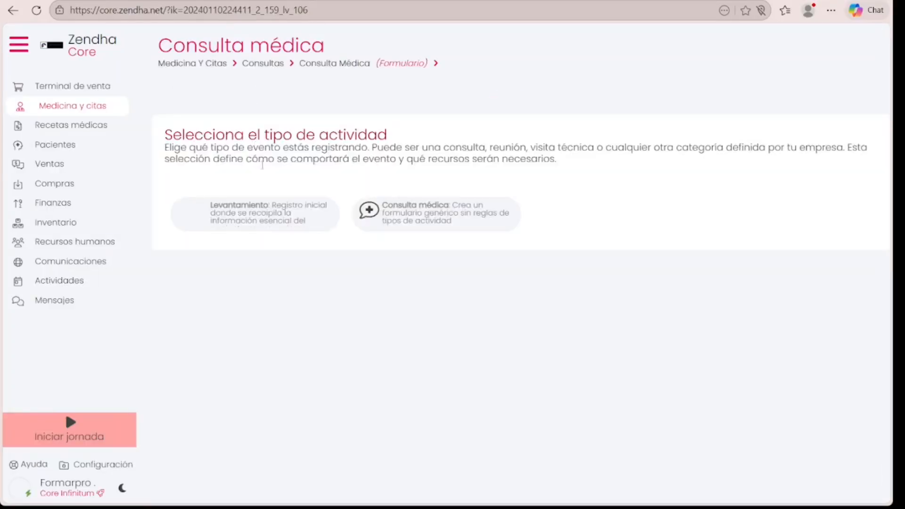
pyautogui.click(323, 208)
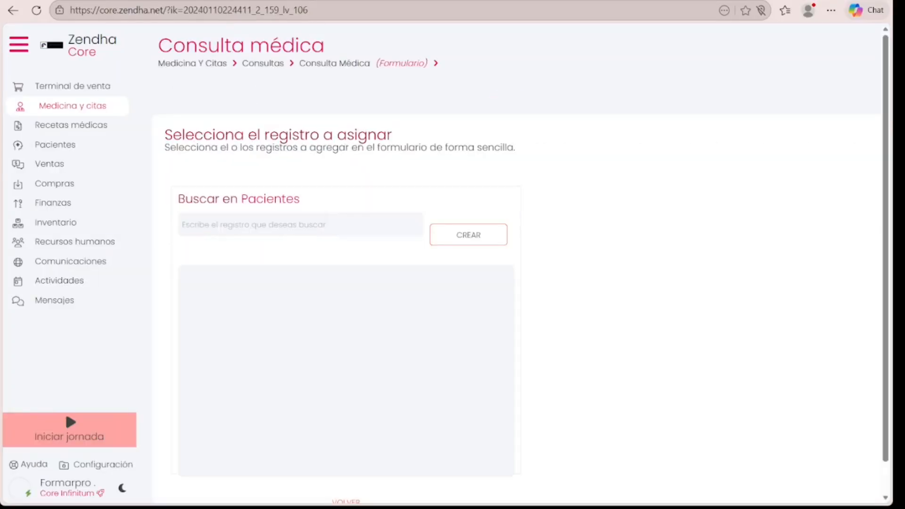
pyautogui.click(419, 229)
pyautogui.write('Kenia')
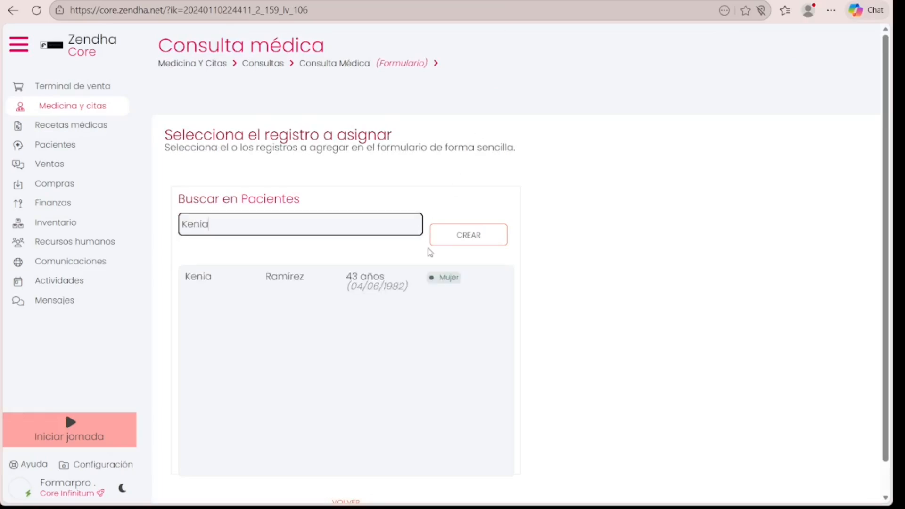
pyautogui.click(480, 289)
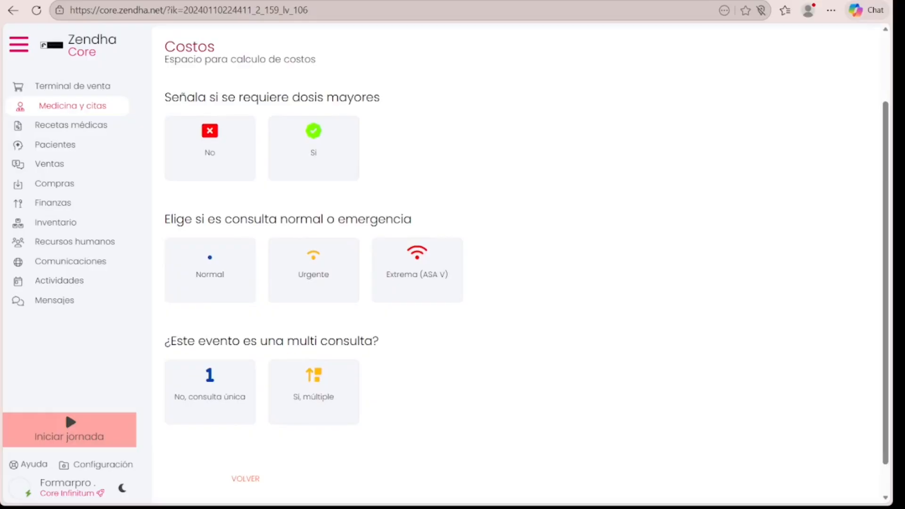
# Answer the cost questions with No for larger doses and Normal for urgency, and classify the clinical case as Caso rutinario.
pyautogui.click(228, 163)
pyautogui.click(251, 272)
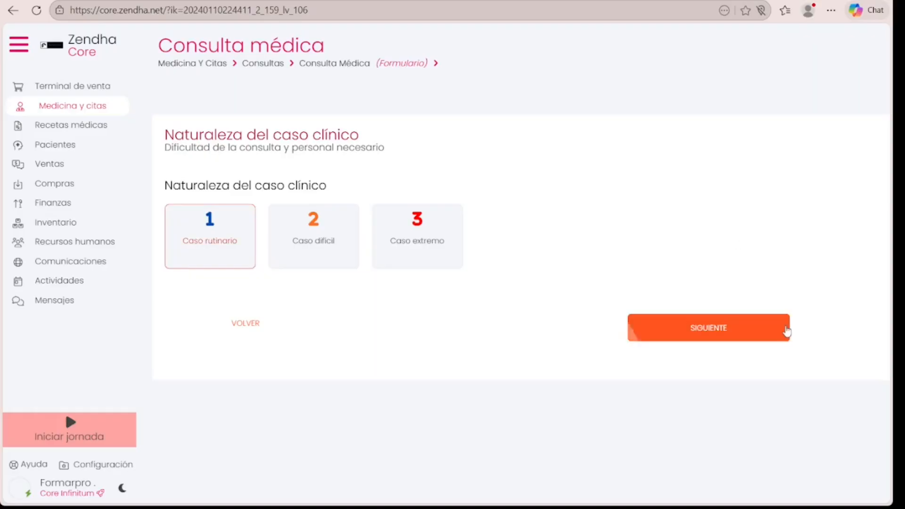
pyautogui.click(785, 329)
# Answer the diabetes questions with DM - T1, Menos de 3 meses and "Escribe tipo de tratamiento.", and submit them.
pyautogui.click(214, 241)
pyautogui.moveTo(886, 355); pyautogui.dragTo(886, 415)
pyautogui.click(218, 286)
pyautogui.click(326, 392)
pyautogui.write('Escribe tipo de trata')
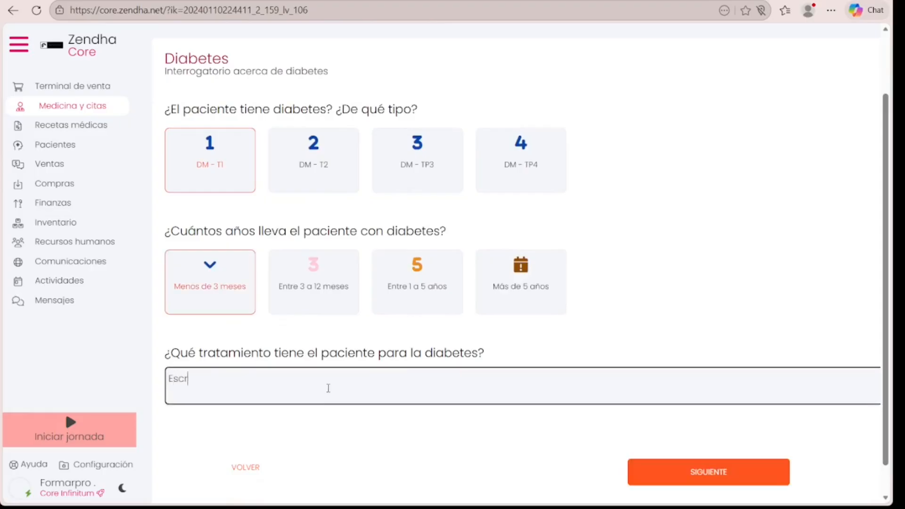
pyautogui.write('miento.')
pyautogui.click(717, 472)
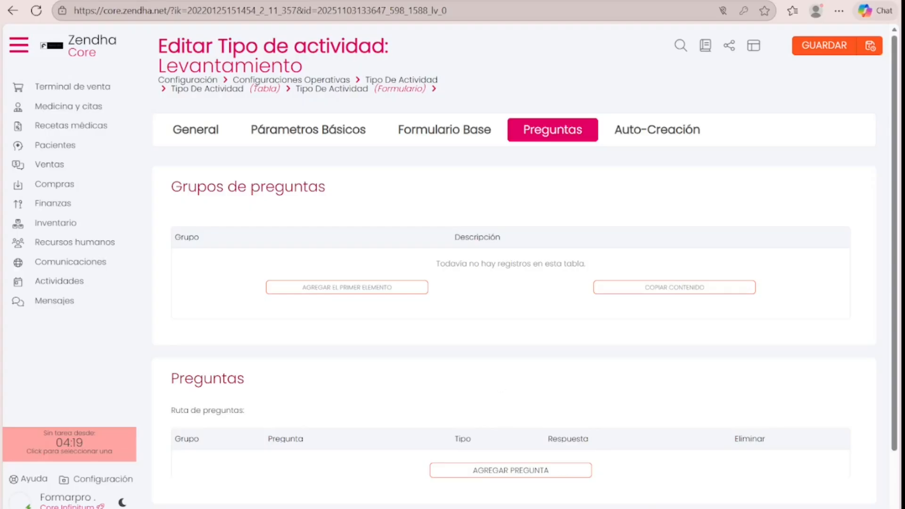
# Add the question group "Costos" with the description "Espacio para calculo de costos" to the Levantamiento activity type.
pyautogui.click(410, 292)
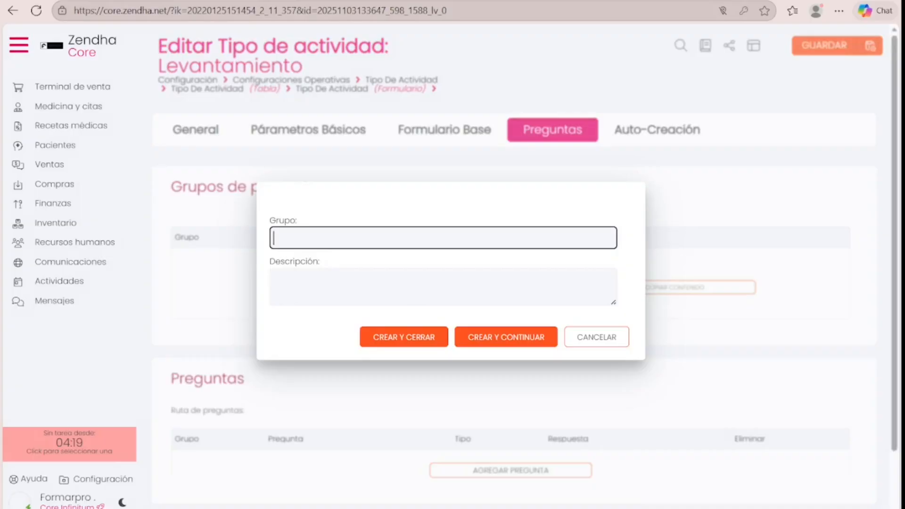
pyautogui.write('Costos')
pyautogui.press('Tab')
pyautogui.write('Espacio para cálculo de costos')
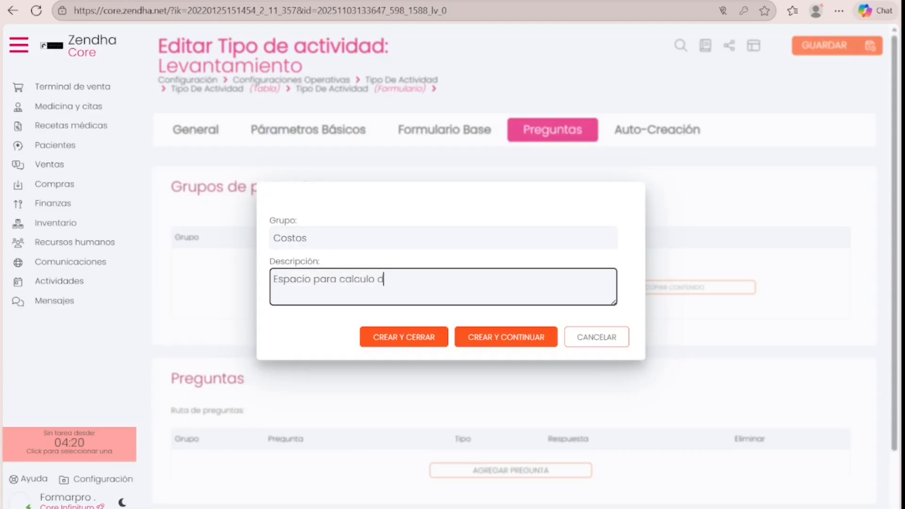
pyautogui.click(506, 336)
# Add the question group "Naturaleza del caso clínico" with the description "Dificultad de la consulta y personal necesario".
pyautogui.click(443, 238)
pyautogui.write('Naturaleza del caso clínico')
pyautogui.press('Tab')
pyautogui.write('Dificultad de la consulta y personal necesario')
pyautogui.press('Tab')
pyautogui.press('Tab')
pyautogui.press('Return')
# Add the question group "Diabetes" with the description "Interrogatorio acerca de diabetes".
pyautogui.write('Diabetes')
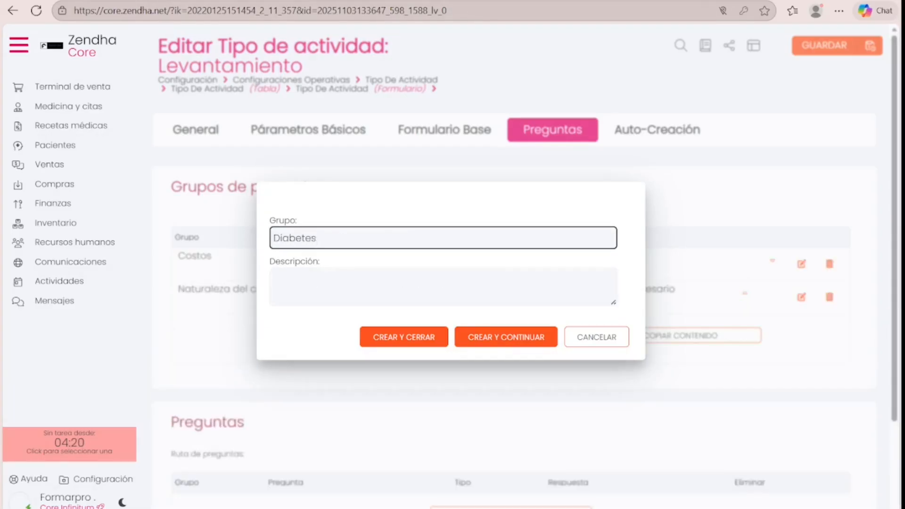
pyautogui.press('Tab')
pyautogui.write('Interrogatorio acerca de la')
pyautogui.press('BackSpace')
pyautogui.press('BackSpace')
pyautogui.press('BackSpace')
pyautogui.press('BackSpace')
pyautogui.press('BackSpace')
pyautogui.write('de diabetes')
pyautogui.press('Tab')
pyautogui.press('Tab')
pyautogui.press('Return')
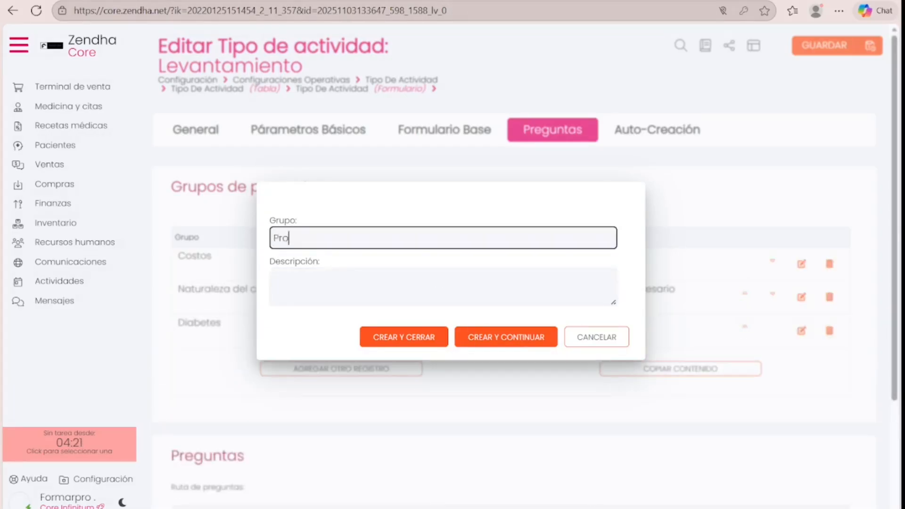
# Add the question group "Problemas arteriales" with the description "Interrogatorio al rededor de la hipertensión".
pyautogui.write('Problemas arteriales')
pyautogui.press('Tab')
pyautogui.write('Interrogatorio al rededor de la hipertensión')
pyautogui.press('Tab')
pyautogui.press('Tab')
pyautogui.press('Return')
# Add the question group "Otras patologías" with the description "Escribe otras patologías" and finish creating groups.
pyautogui.write('Otras patologías')
pyautogui.press('Tab')
pyautogui.write('Escribe otras patologías')
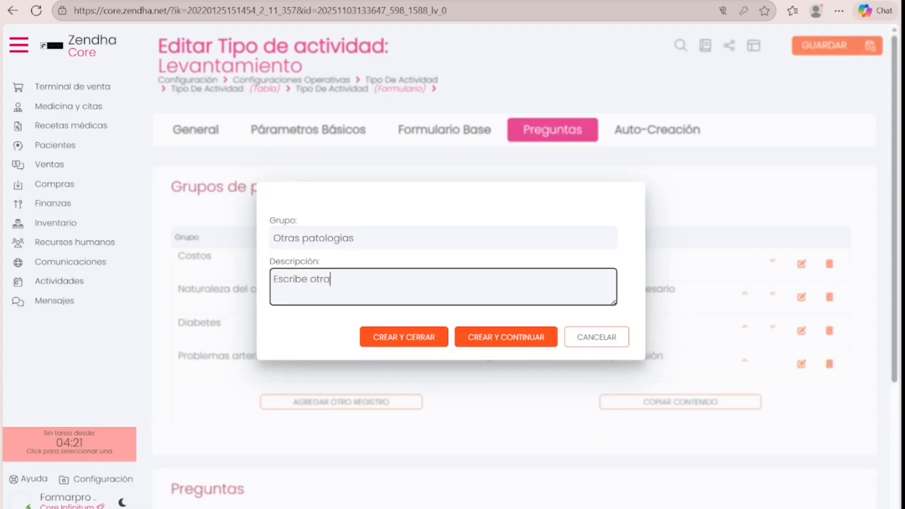
pyautogui.press('Tab')
pyautogui.press('Tab')
pyautogui.press('Return')
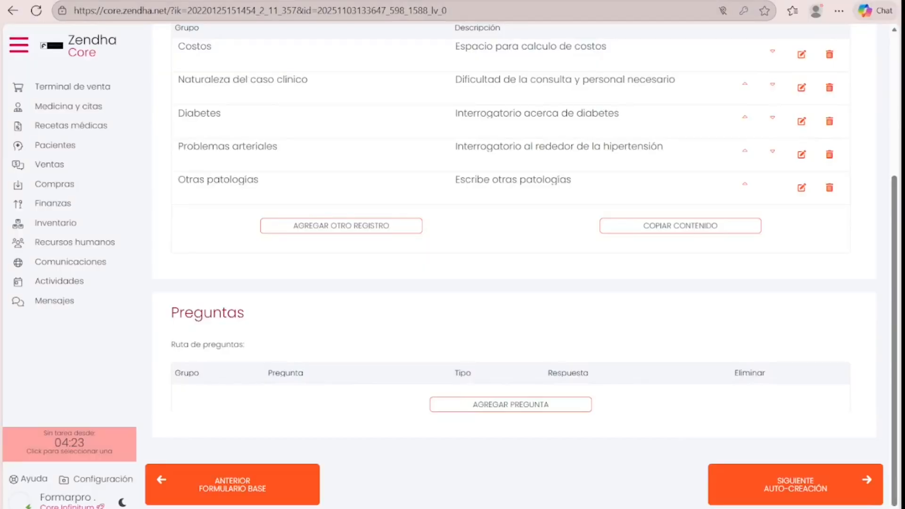
# Create the question "¿El paciente tiene diabetes?" and assign it to the Diabetes category.
pyautogui.click(510, 404)
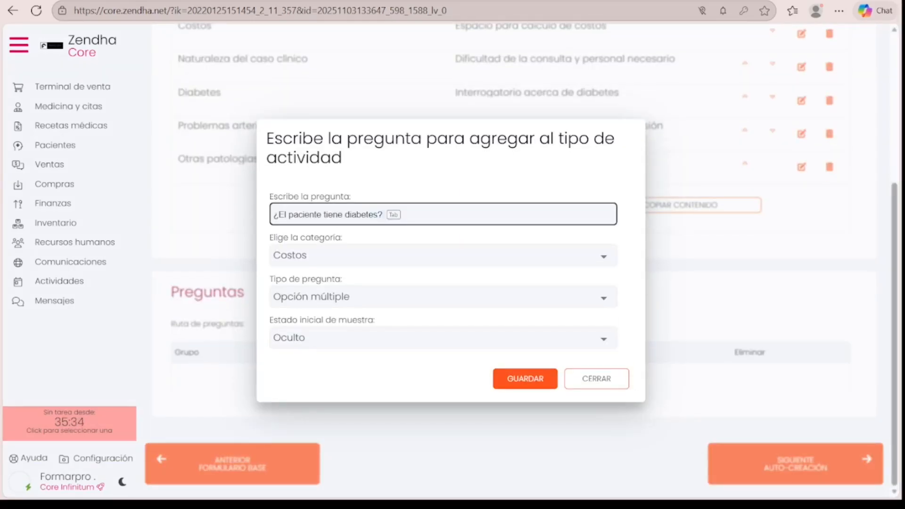
pyautogui.click(594, 255)
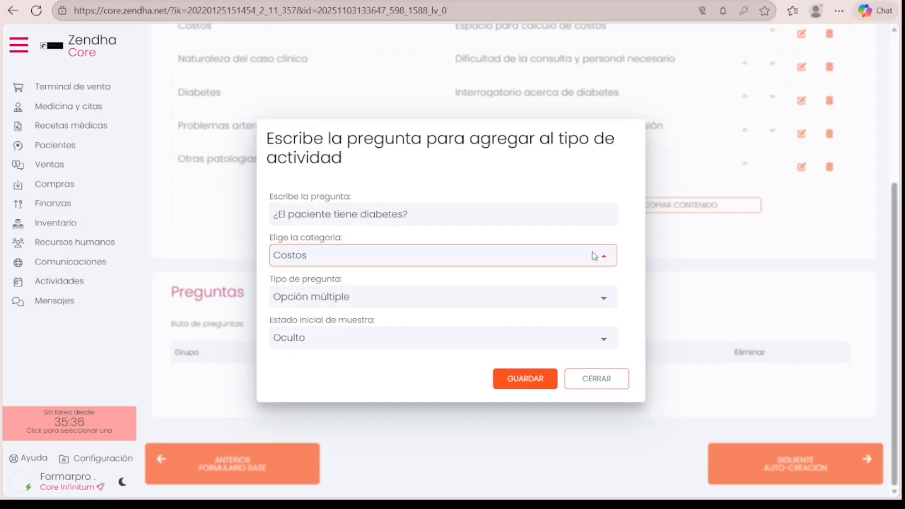
pyautogui.press('Down')
pyautogui.press('Down')
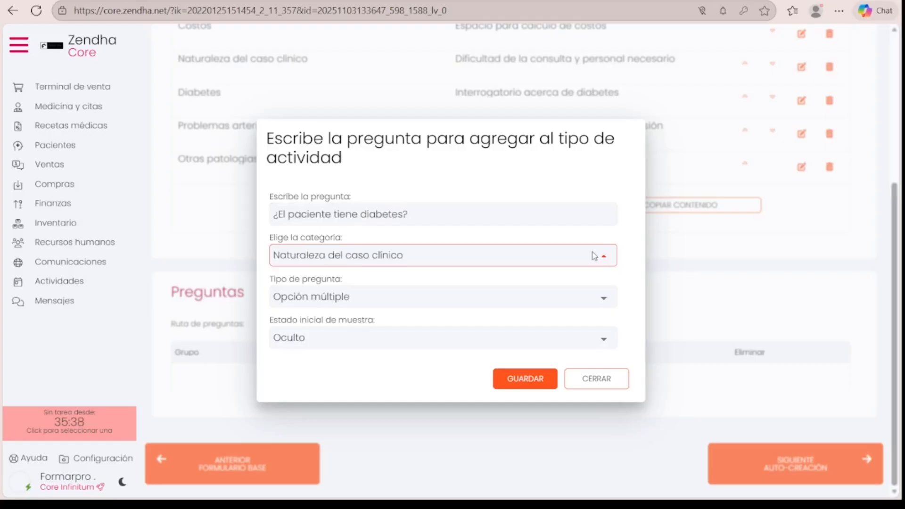
pyautogui.press('Down')
pyautogui.press('Down')
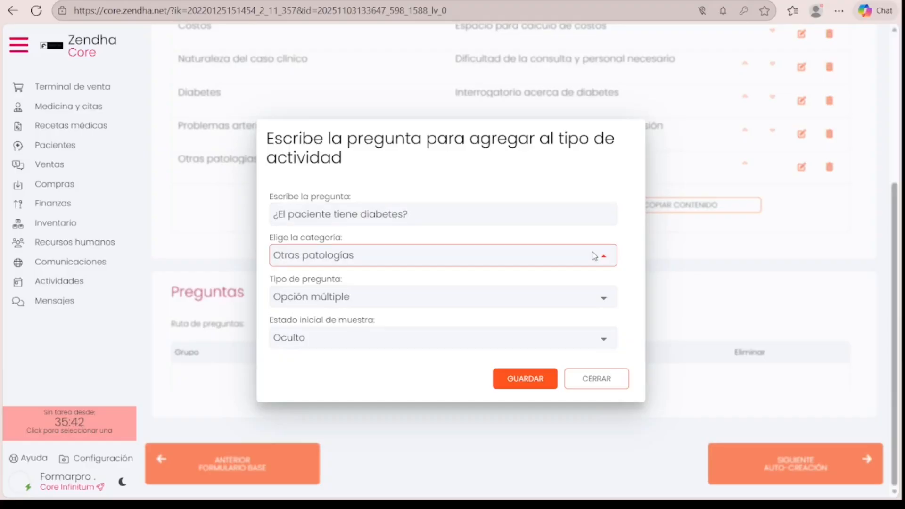
pyautogui.press('Up')
pyautogui.press('Up')
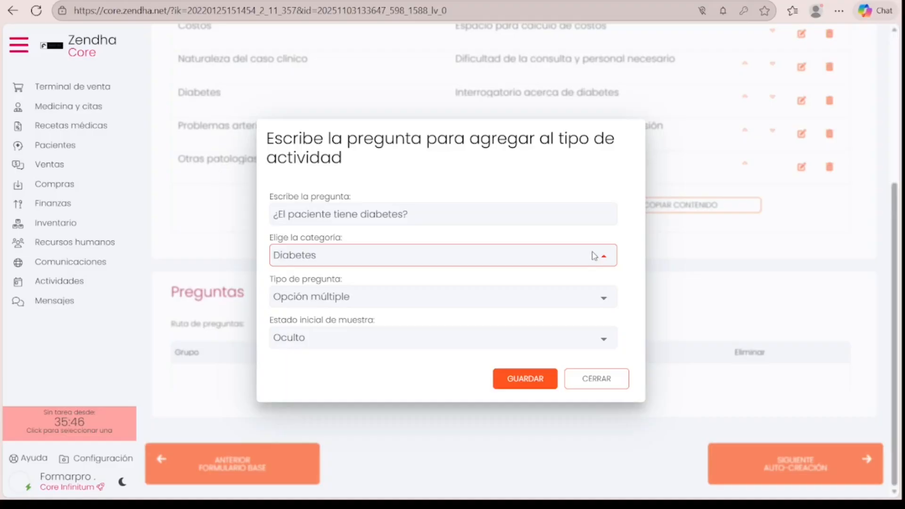
# Set the diabetes question's type to Opción múltiple and its initial display state to Mostrado, and save it.
pyautogui.press('Tab')
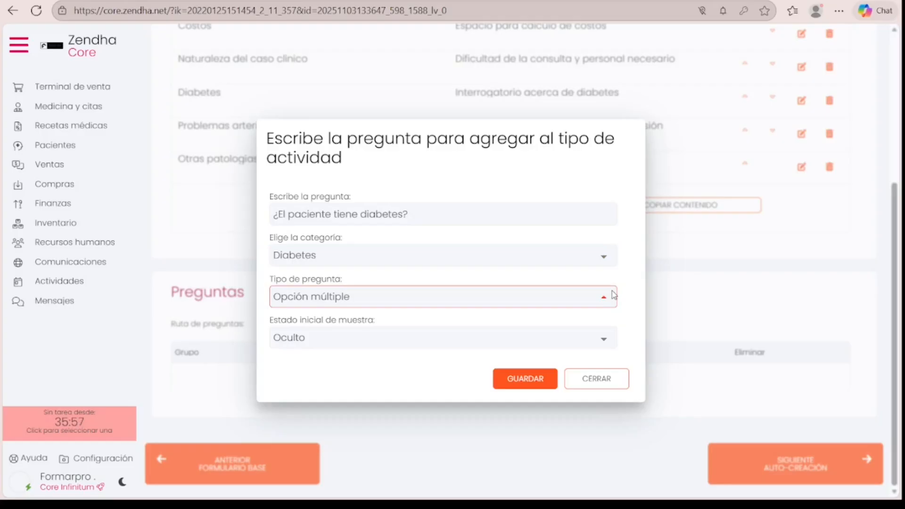
pyautogui.press('Up')
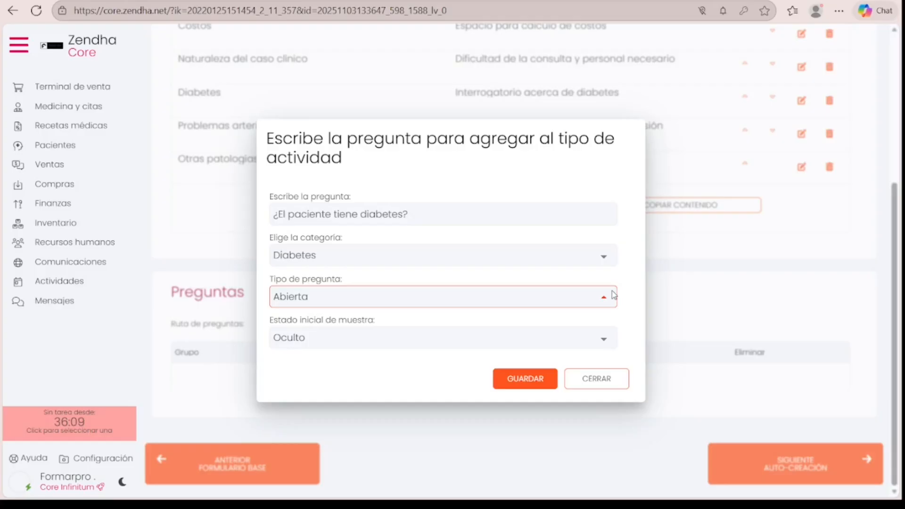
pyautogui.press('Down')
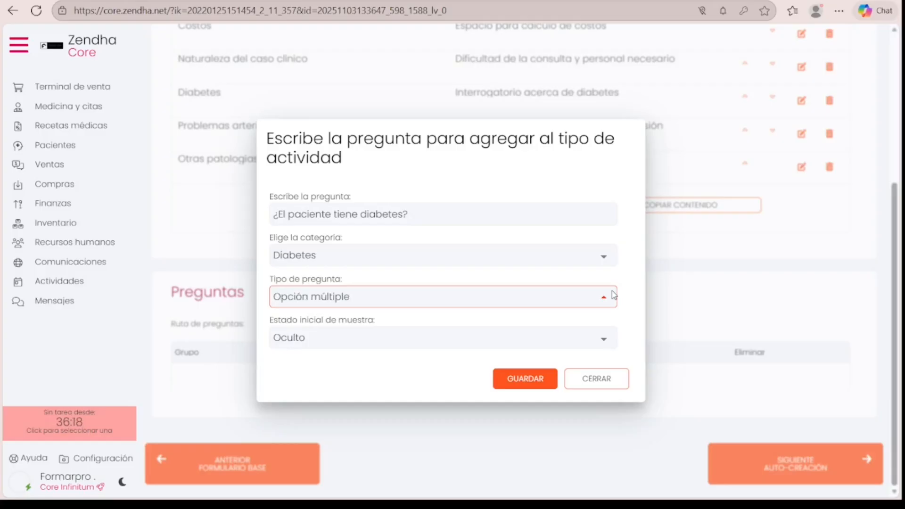
pyautogui.click(604, 337)
pyautogui.click(616, 350)
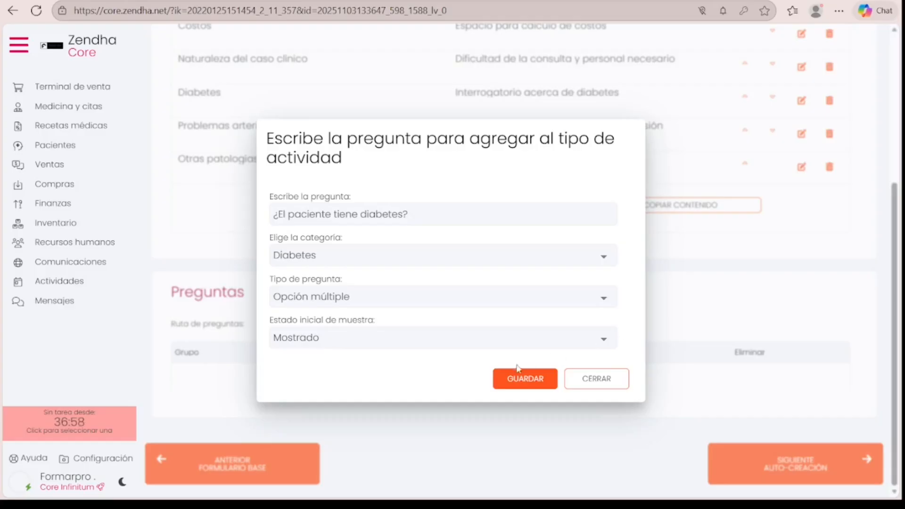
pyautogui.click(523, 378)
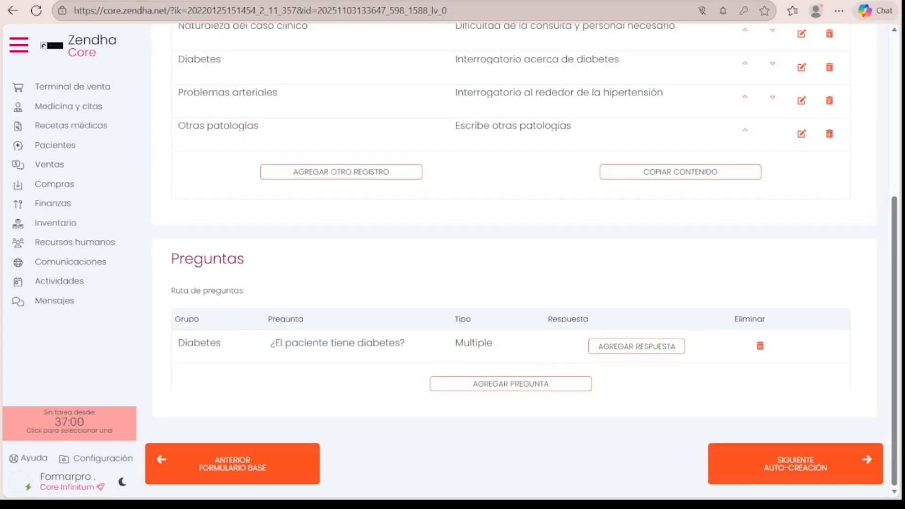
# Add the question "¿Cuántos años tiene padeciendo diabetes?" to the Diabetes category with type Abierta and initial state Oculto, choosing its result variable.
pyautogui.click(572, 387)
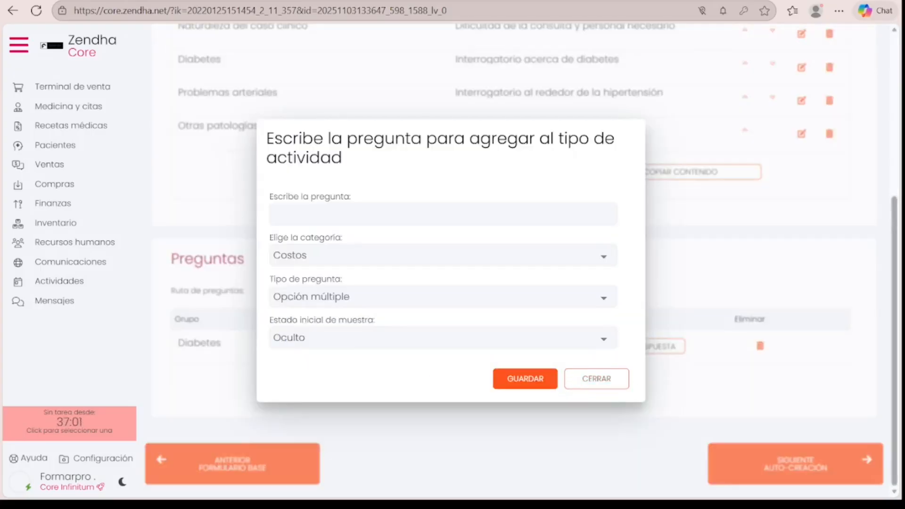
pyautogui.click(490, 218)
pyautogui.write('¿Cuántos años tiene padeciendo diabetes?')
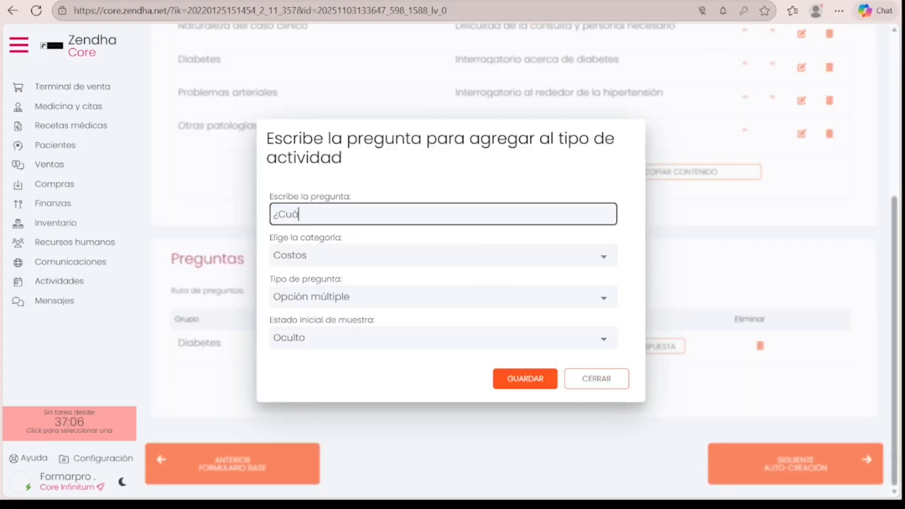
pyautogui.click(607, 261)
pyautogui.click(605, 300)
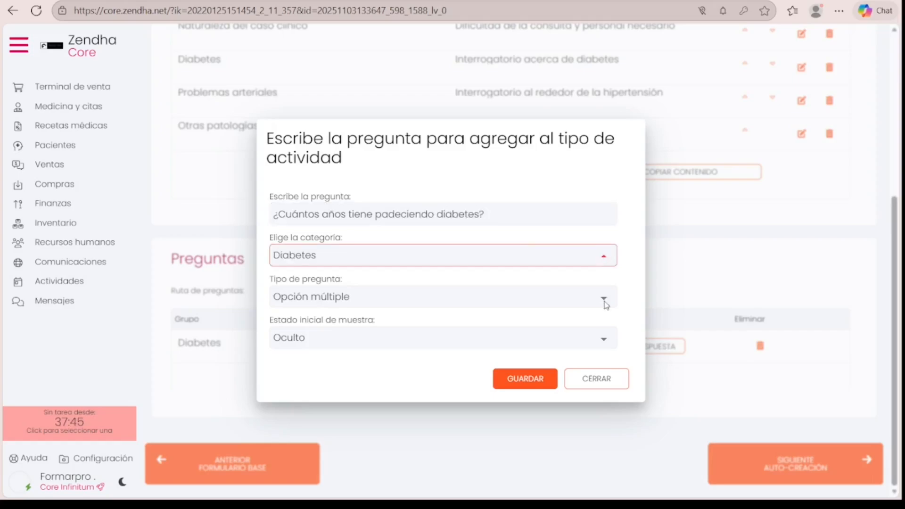
pyautogui.click(605, 301)
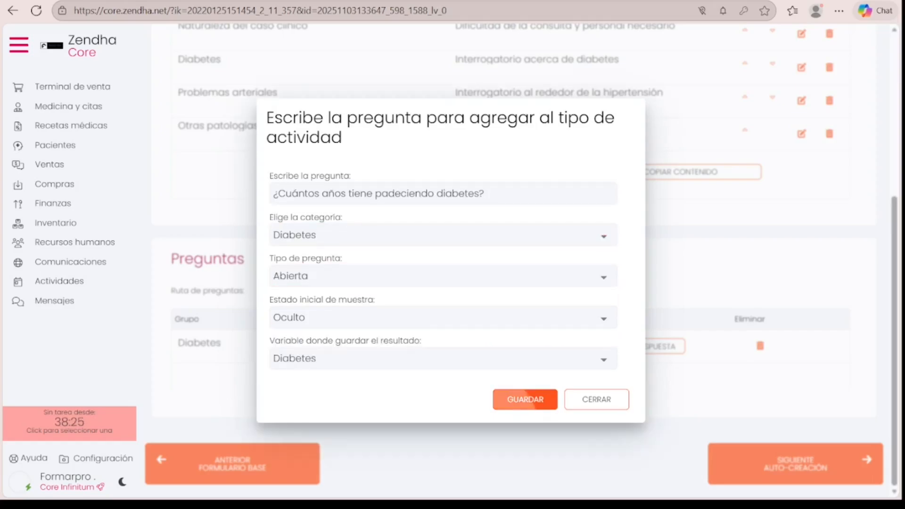
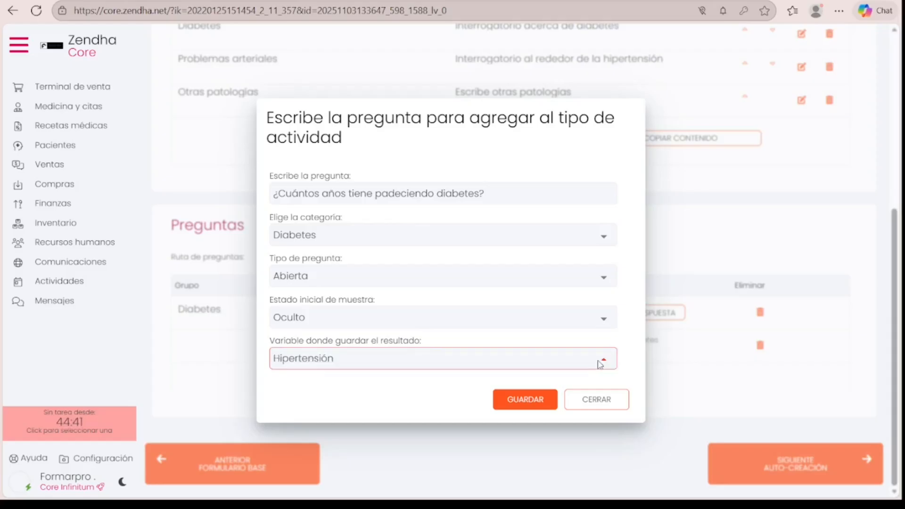
pyautogui.press('Down')
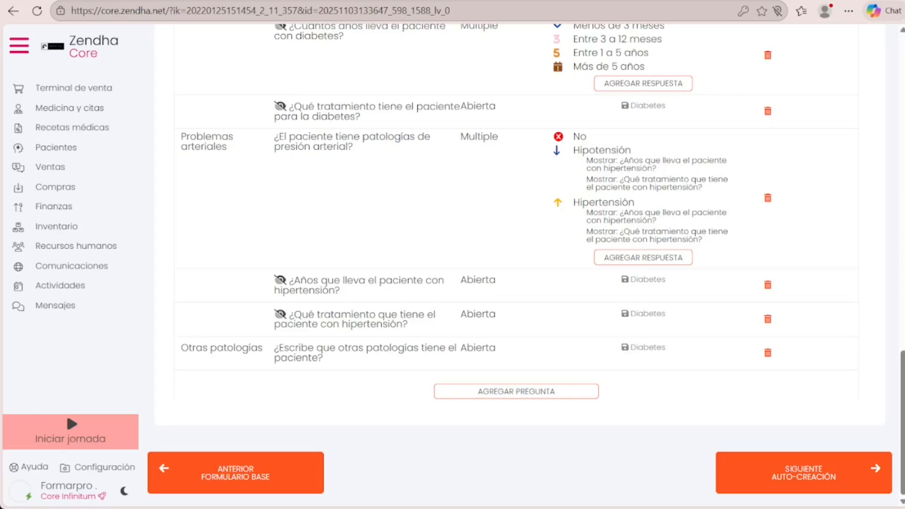
# Fill in a "No" answer for the arterial pressure pathologies question with colour Básicos: Rosa and the check icon.
pyautogui.click(671, 261)
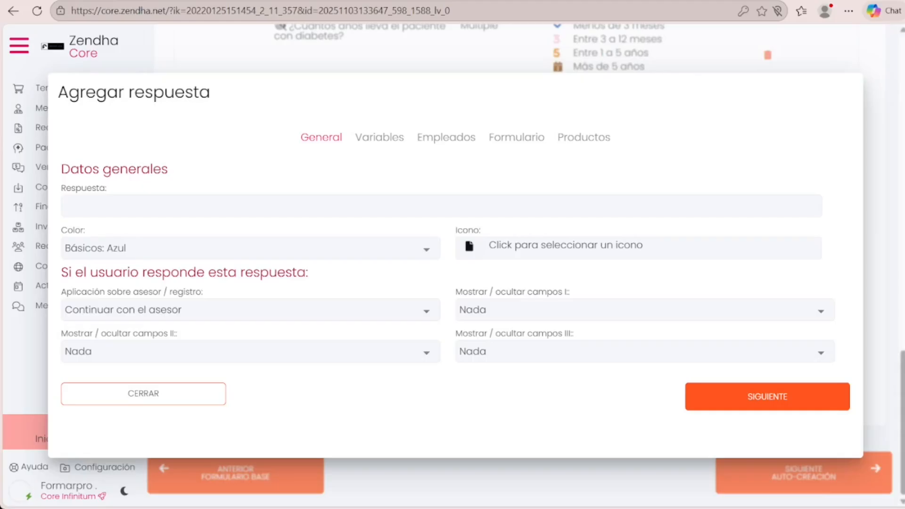
pyautogui.click(329, 206)
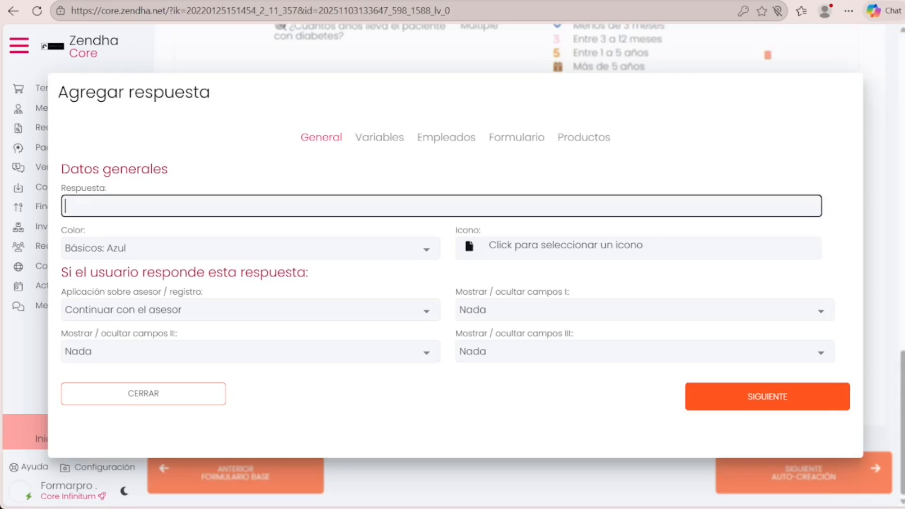
pyautogui.write('No')
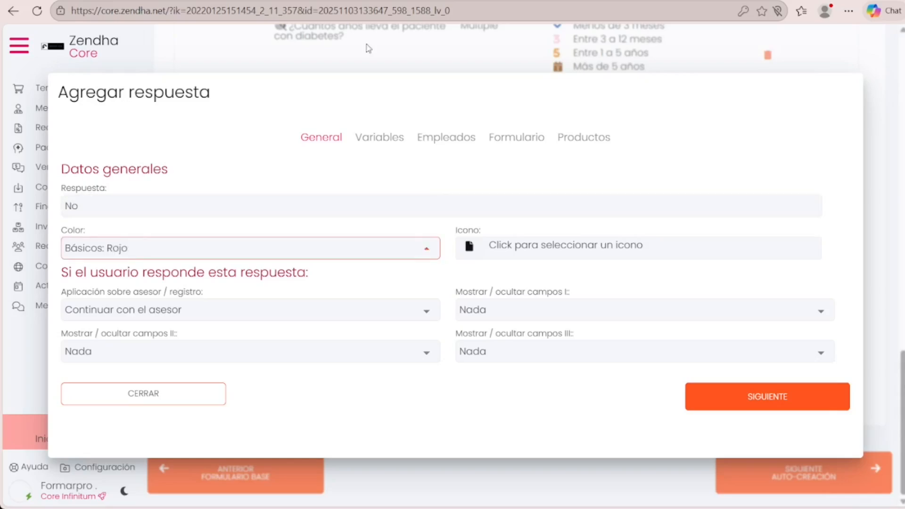
pyautogui.press('Down')
pyautogui.click(632, 246)
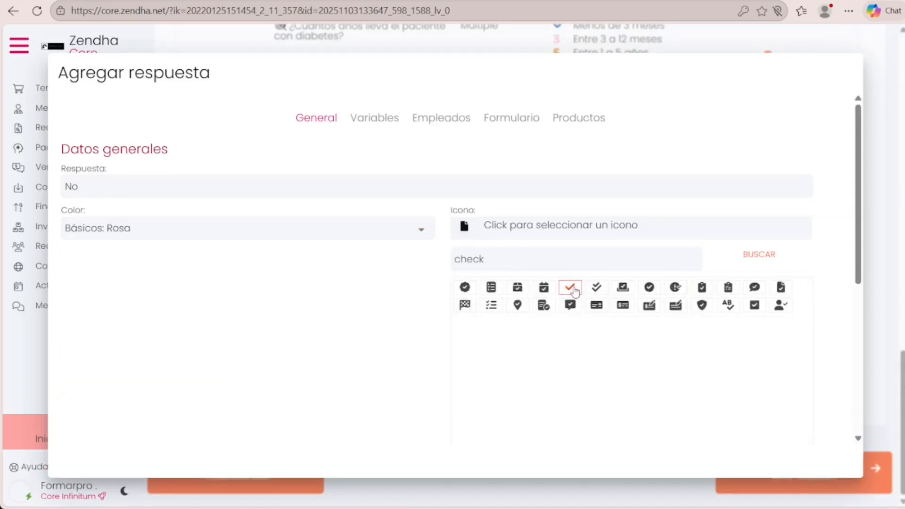
pyautogui.click(571, 288)
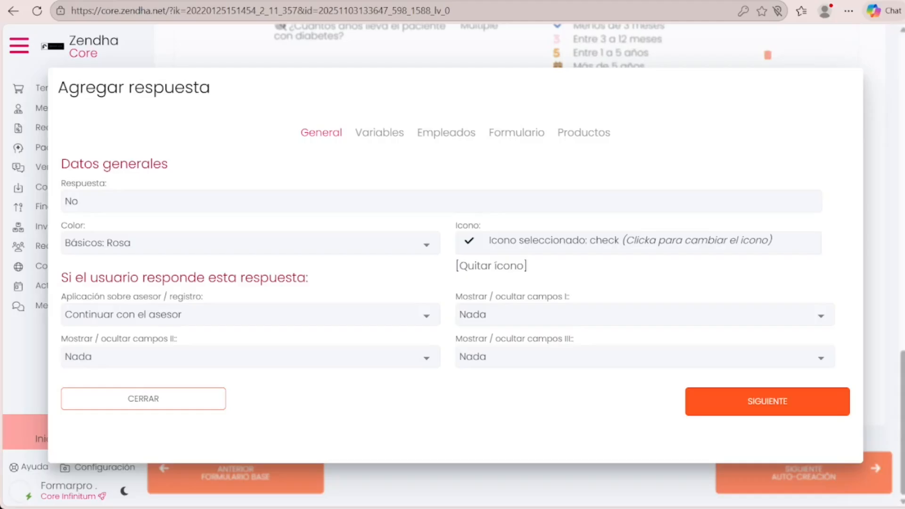
pyautogui.click(540, 317)
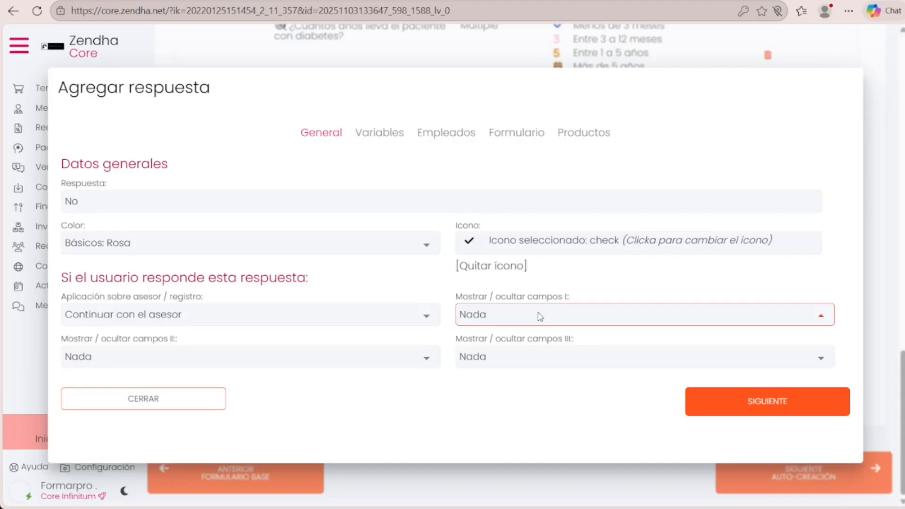
pyautogui.click(855, 307)
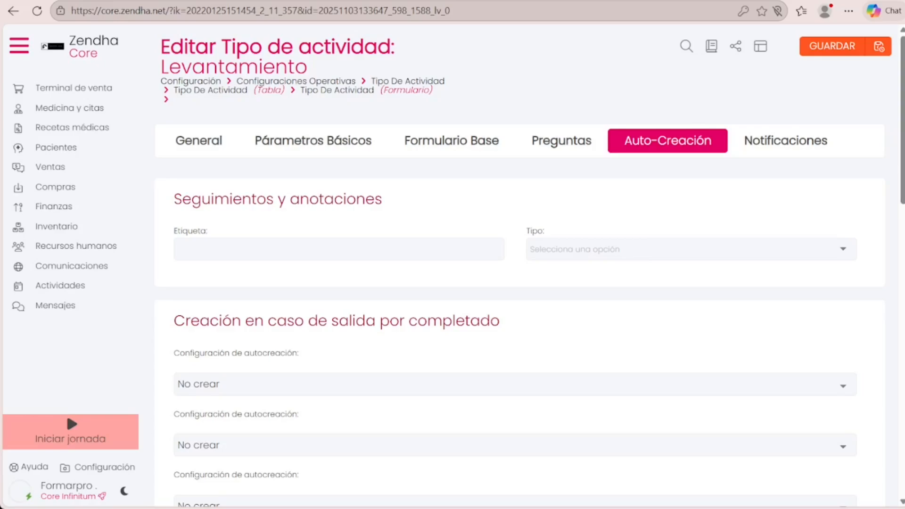
# Set the follow-up and annotations type to Llamadas y comunicaciones and its label to "Pet cita previa".
pyautogui.click(853, 250)
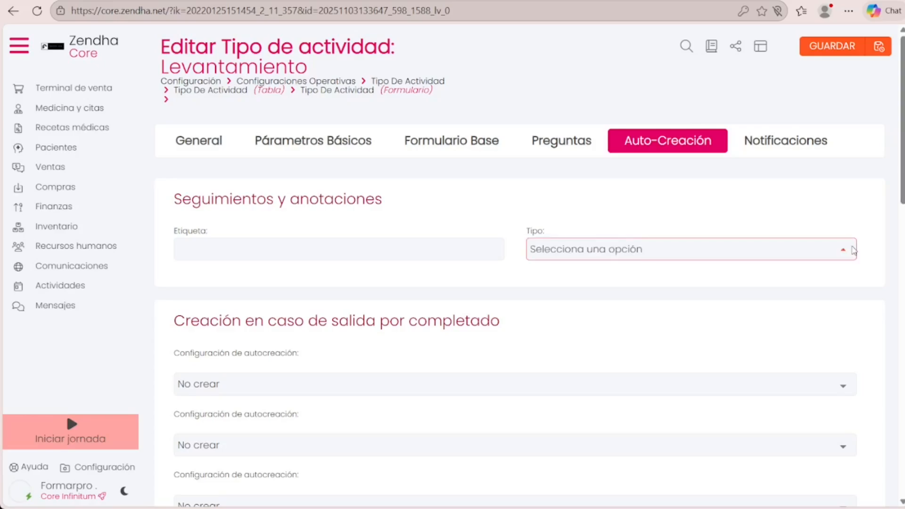
pyautogui.press('Down')
pyautogui.press('Down')
pyautogui.press('Down')
pyautogui.press('Down')
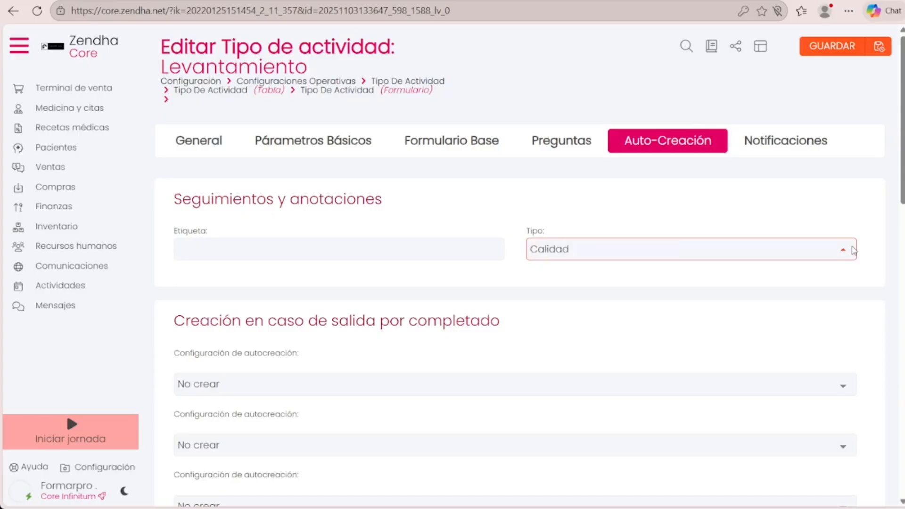
pyautogui.press('Down')
pyautogui.press('Up')
pyautogui.press('Up')
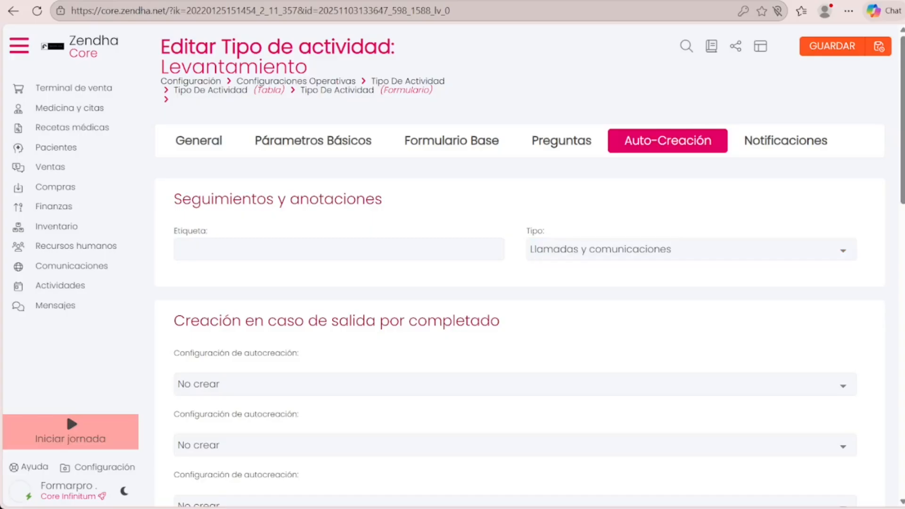
pyautogui.click(212, 274)
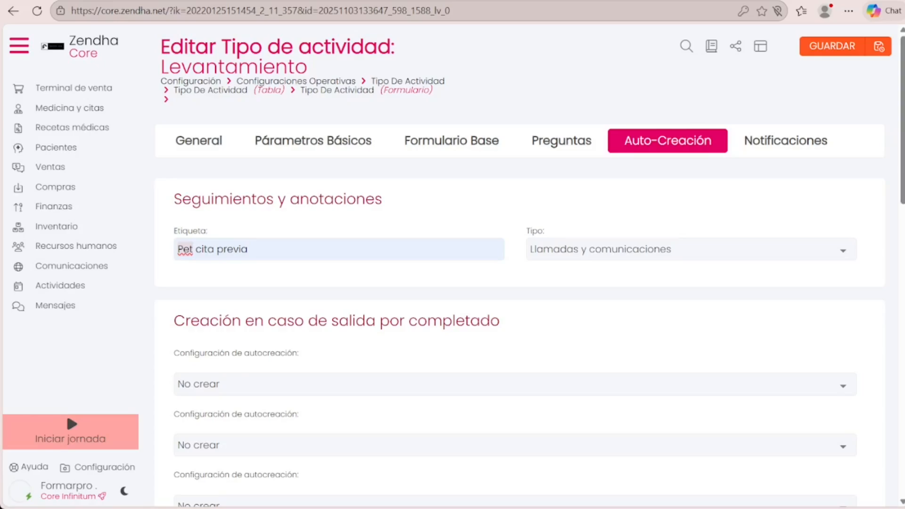
# Configure Recetas médicas auto-creation on completion with Fecha de emisión as Hoy (+ Tiempo de seguimiento), Médico emisor as Equipo médico responsable and Estado as En proceso.
pyautogui.scroll(-5, 518, 283)
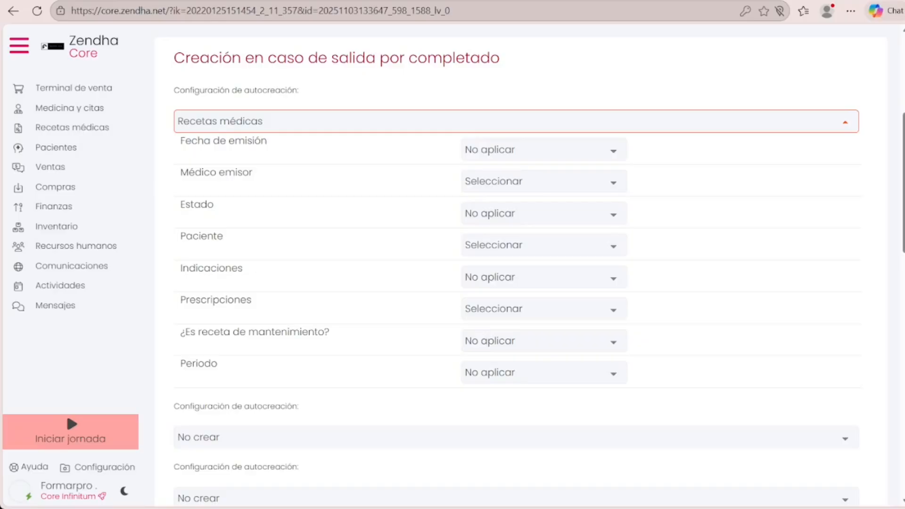
pyautogui.click(616, 149)
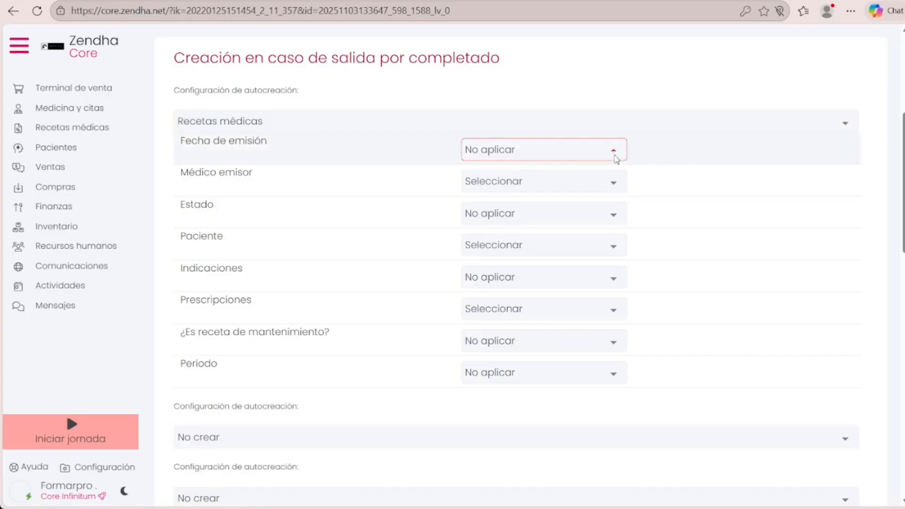
pyautogui.click(606, 210)
pyautogui.click(599, 186)
pyautogui.click(600, 219)
pyautogui.click(602, 213)
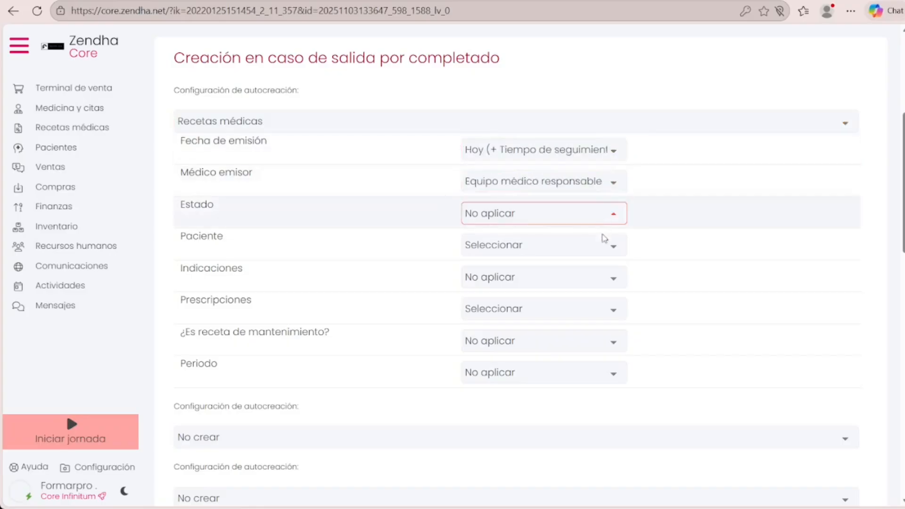
pyautogui.click(607, 304)
# Map the prescription auto-creation's Paciente to Paciente, Indicaciones to Historia clínica and Prescripciones to Medicamentos recetados.
pyautogui.click(602, 246)
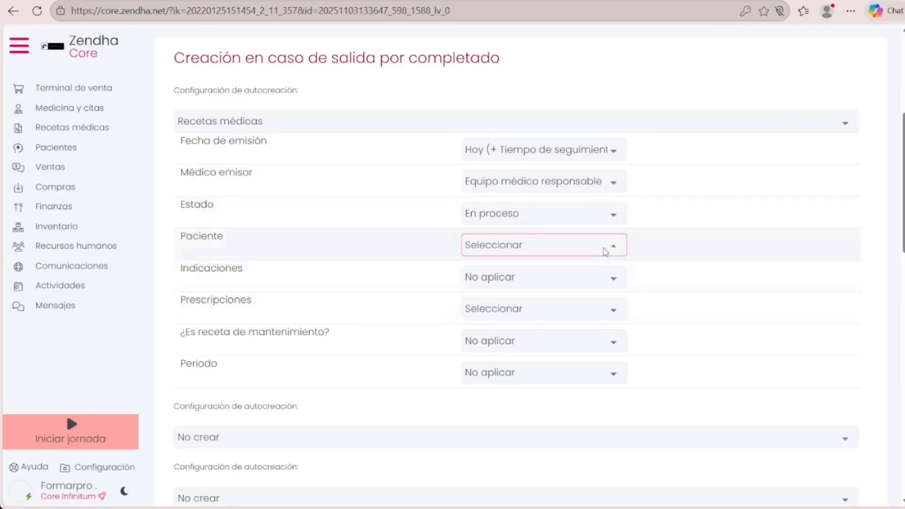
pyautogui.click(603, 290)
pyautogui.click(607, 274)
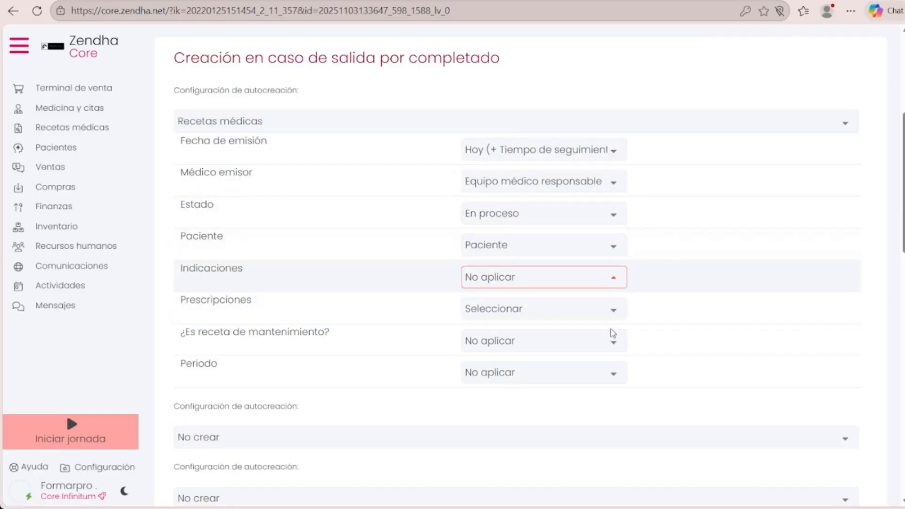
pyautogui.click(612, 343)
pyautogui.click(614, 310)
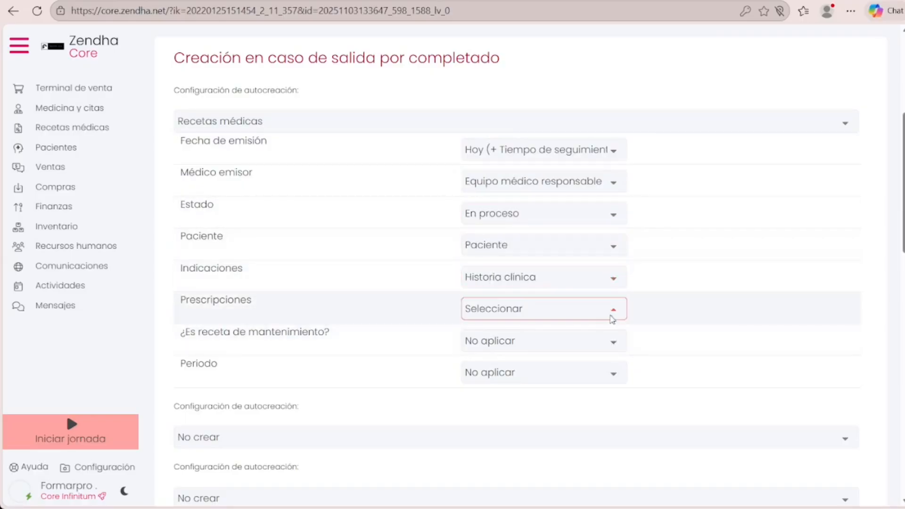
pyautogui.click(604, 366)
# Set ¿Es receta de mantenimiento? to Sí for the auto-created prescription and choose its Periodo.
pyautogui.click(601, 341)
pyautogui.click(601, 407)
pyautogui.click(602, 372)
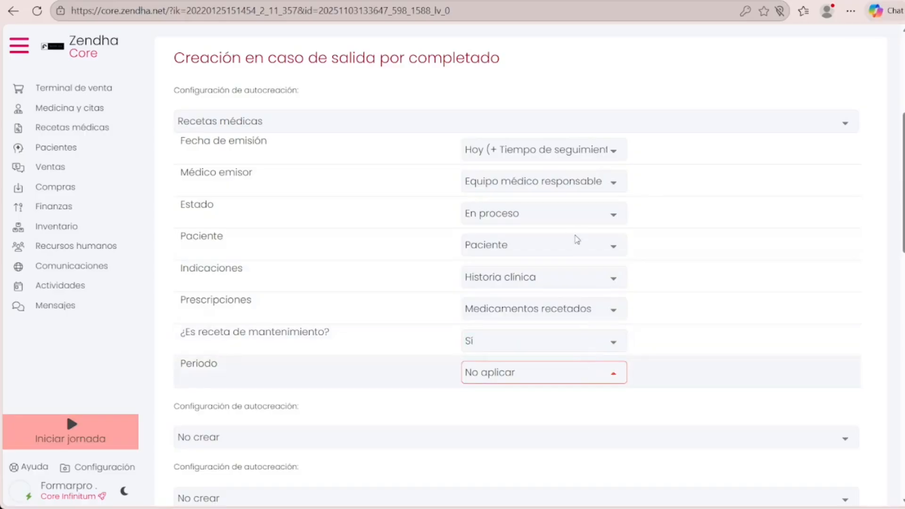
pyautogui.click(580, 270)
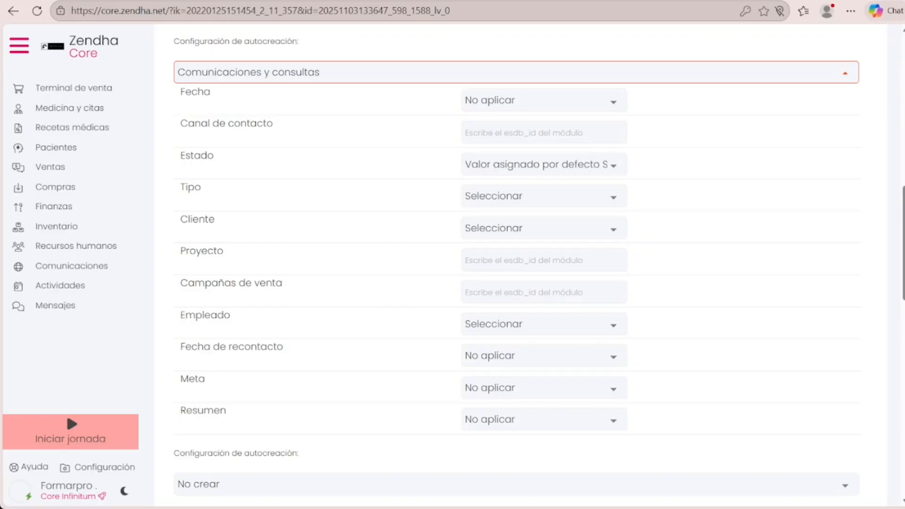
# Configure the Comunicaciones y consultas auto-creation fields, with Equipo médico responsable as Empleado, and choose the view to run on finishing.
pyautogui.click(613, 102)
pyautogui.click(595, 198)
pyautogui.click(613, 165)
pyautogui.click(597, 194)
pyautogui.click(598, 197)
pyautogui.click(603, 235)
pyautogui.click(612, 229)
pyautogui.click(612, 332)
pyautogui.click(528, 349)
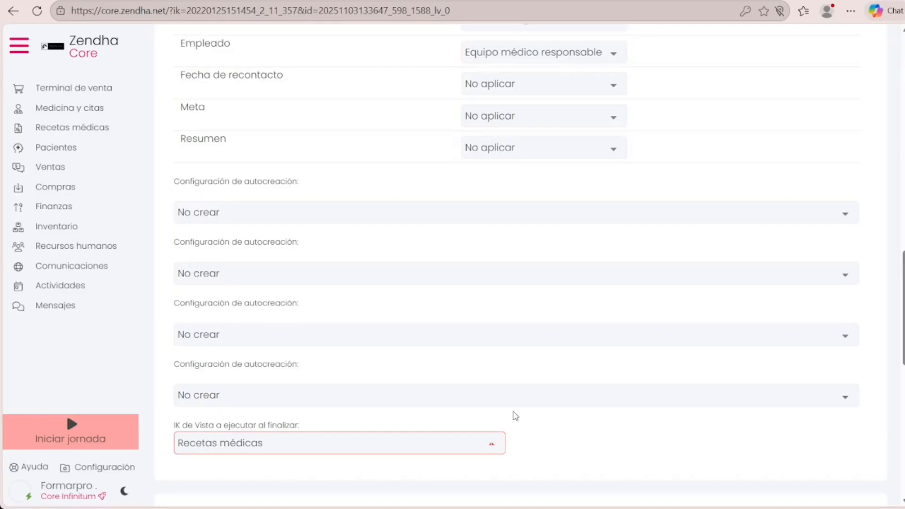
pyautogui.press('Down')
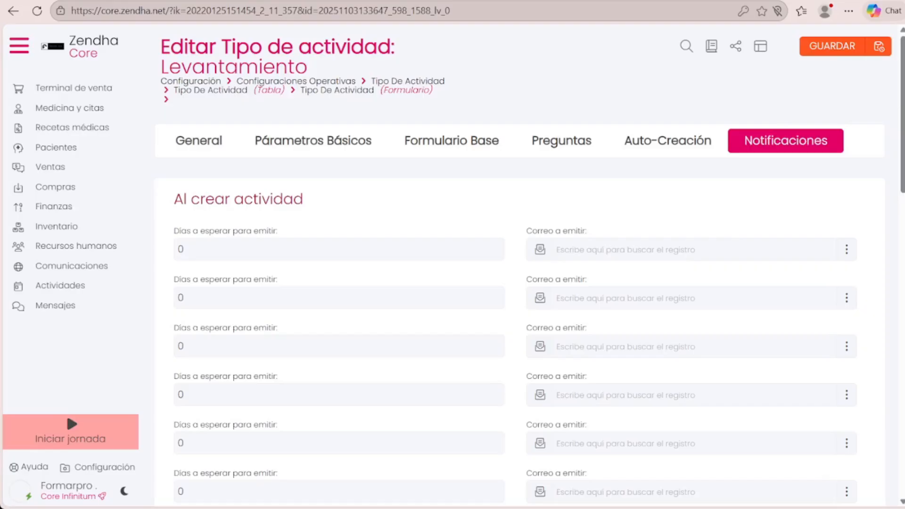
# Set the waiting days of the first four activity-creation notifications to 1, 5, 12 and 23.
pyautogui.click(481, 259)
pyautogui.write('1')
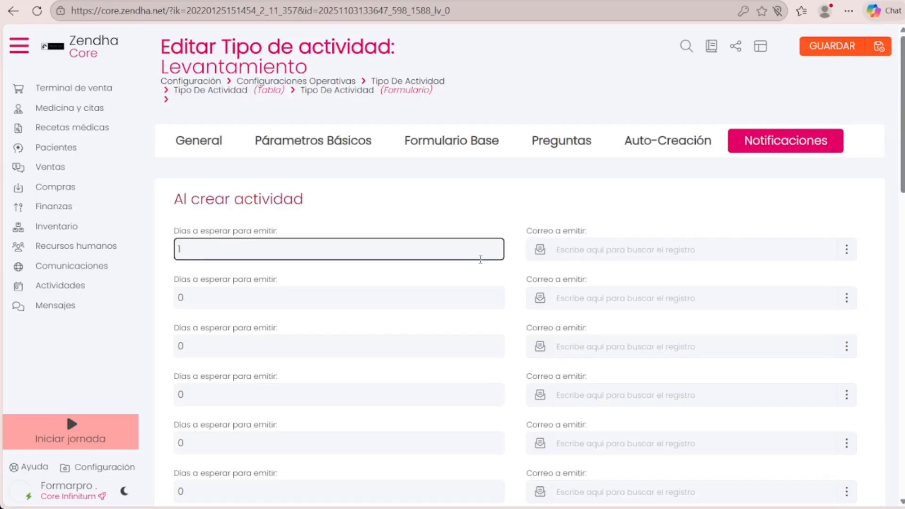
pyautogui.click(474, 296)
pyautogui.write('5')
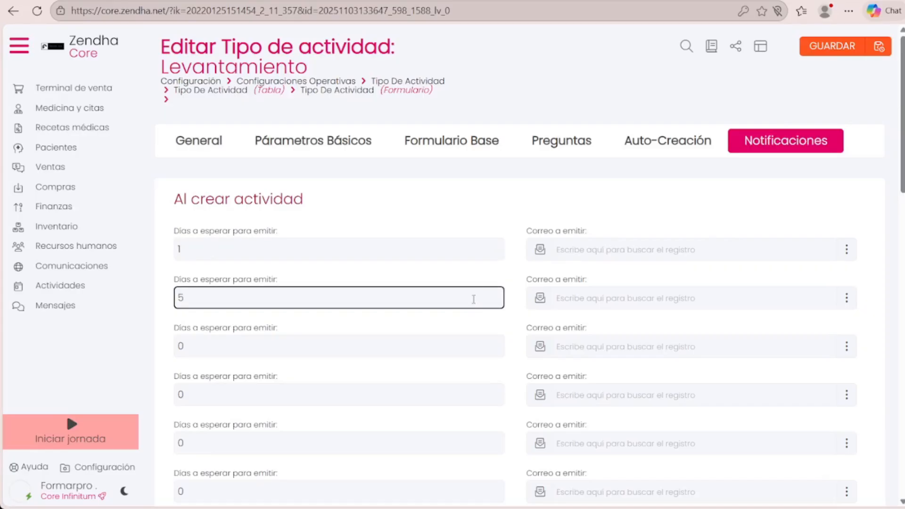
pyautogui.click(492, 347)
pyautogui.write('12')
pyautogui.click(494, 397)
pyautogui.write('23')
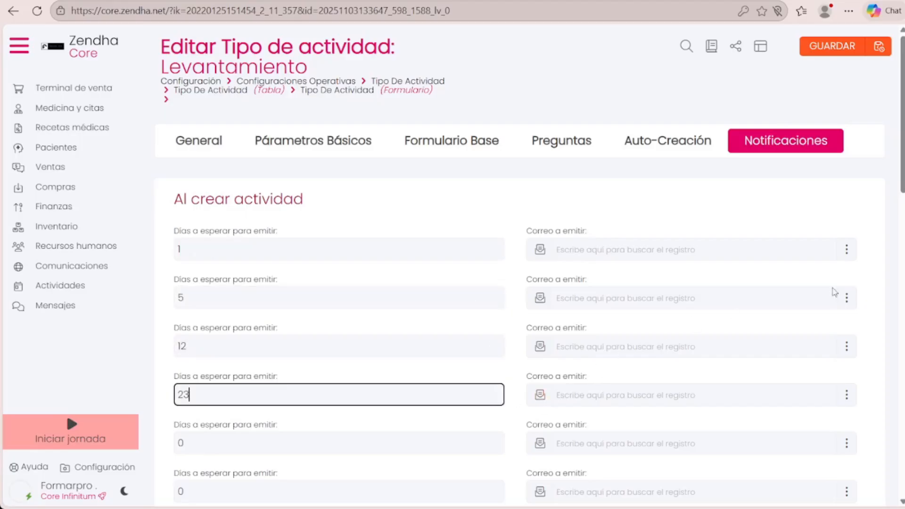
pyautogui.click(515, 397)
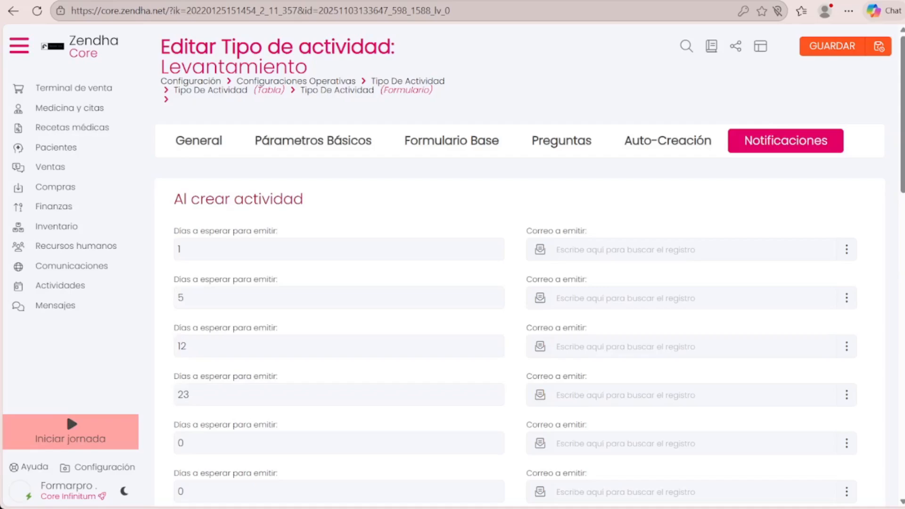
pyautogui.click(190, 394)
# Assign the message template Nueva cotización as the email for the 1-day activity-creation notification.
pyautogui.click(890, 281)
pyautogui.click(846, 250)
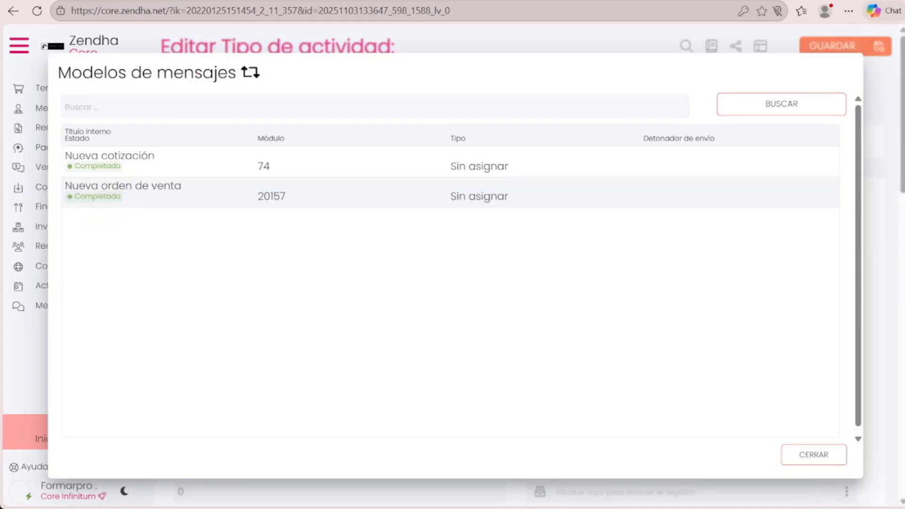
pyautogui.click(795, 162)
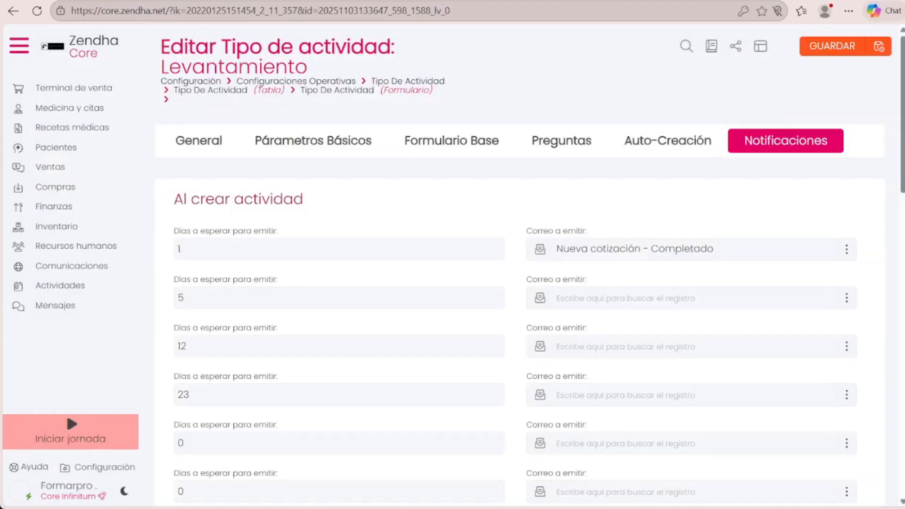